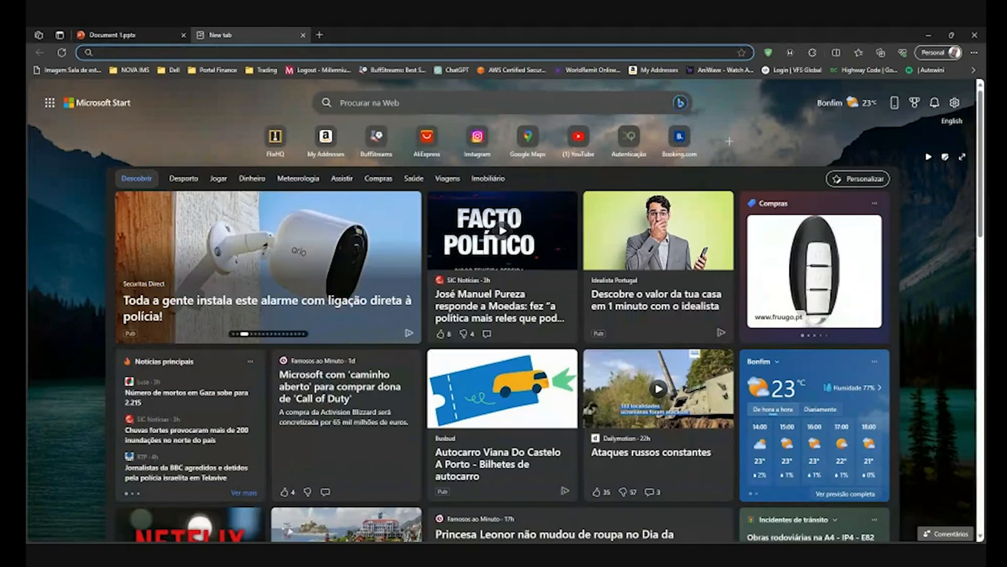
Search Google for 'e3 trial license' from the Edge address bar
text(E3)
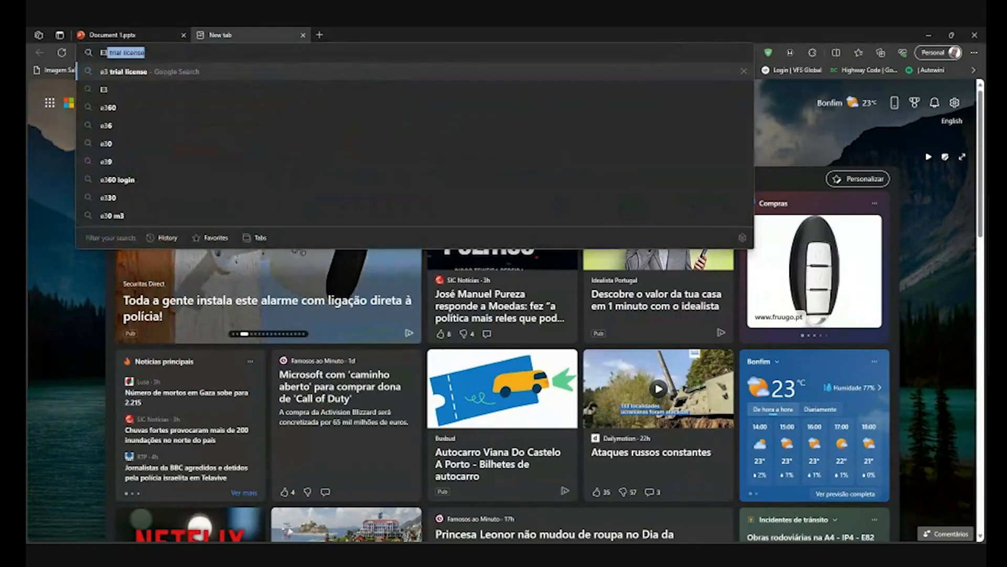
key(Right)
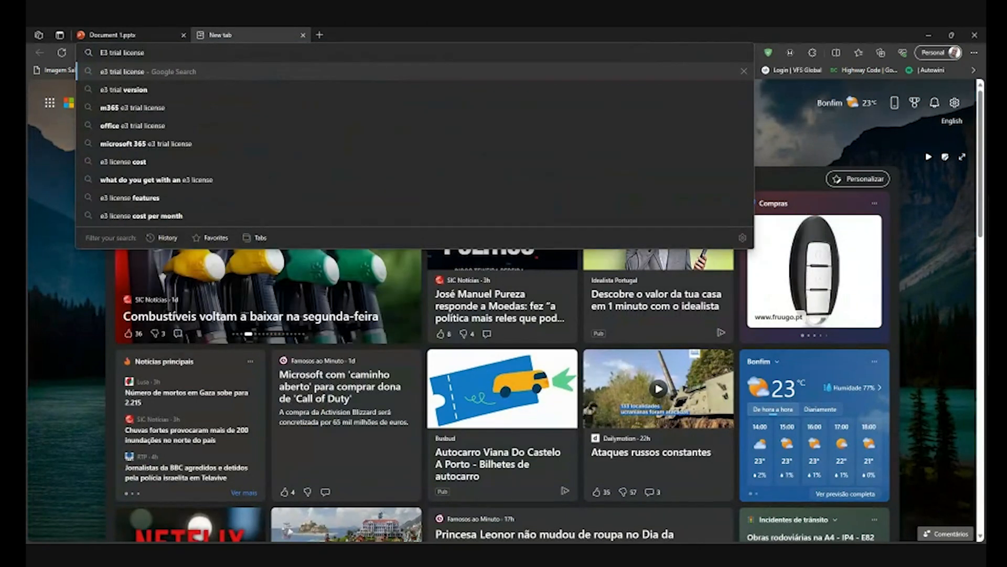
key(Return)
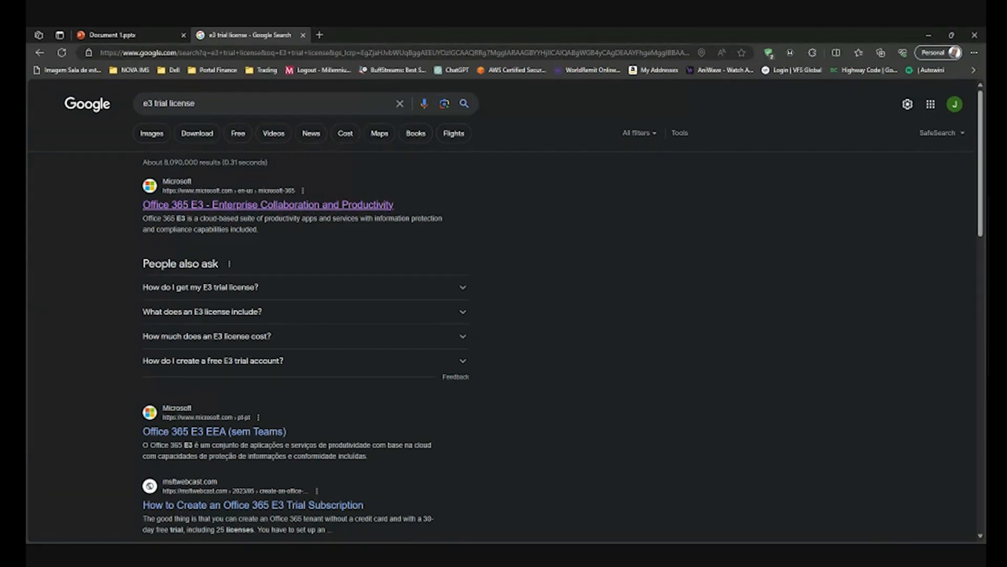
Open the 'Office 365 E3 - Enterprise Collaboration and Productivity' page and choose 'Try for free'
click(224, 209)
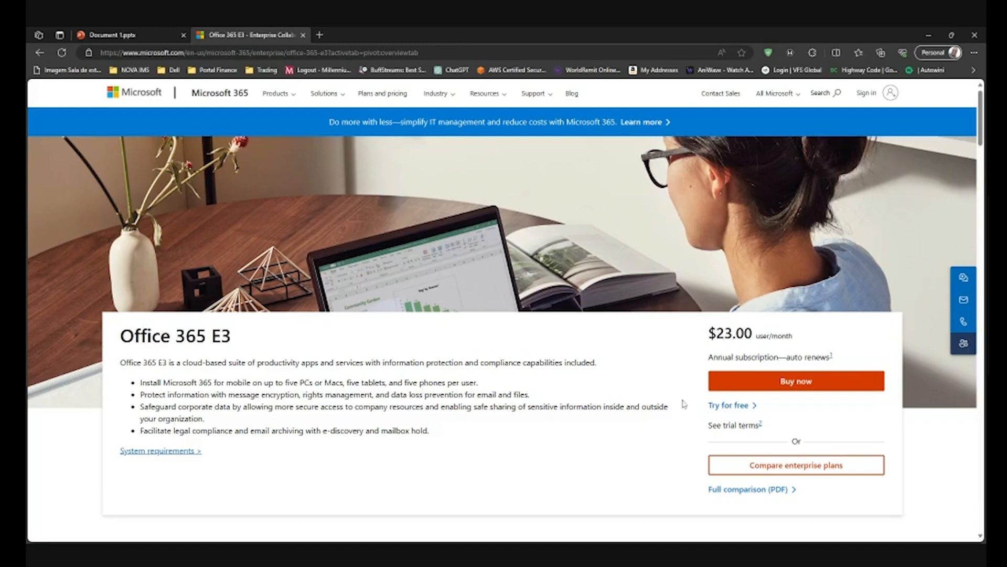
click(724, 407)
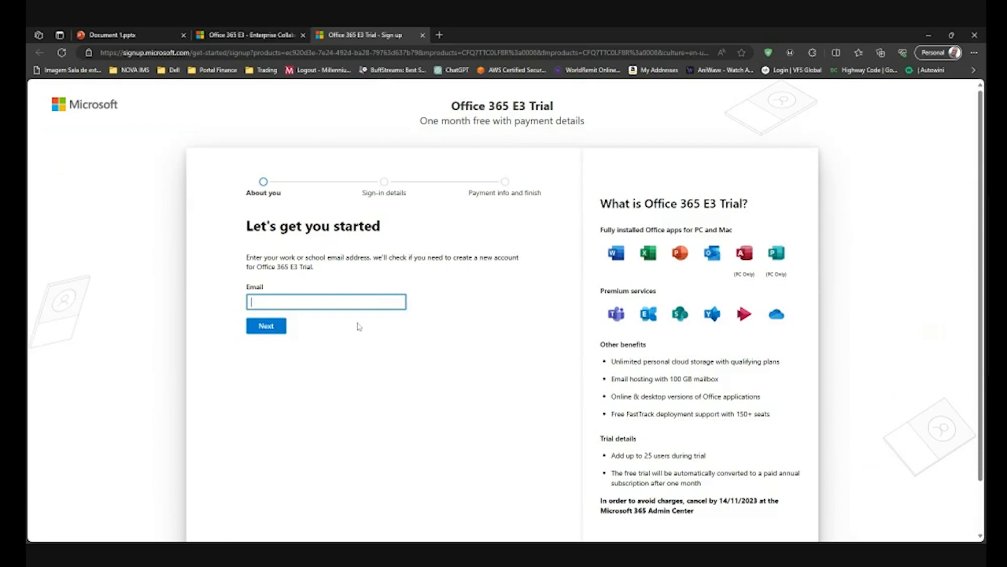
Paste the work e-mail address, submit it, and choose Set up account
key(ctrl+v)
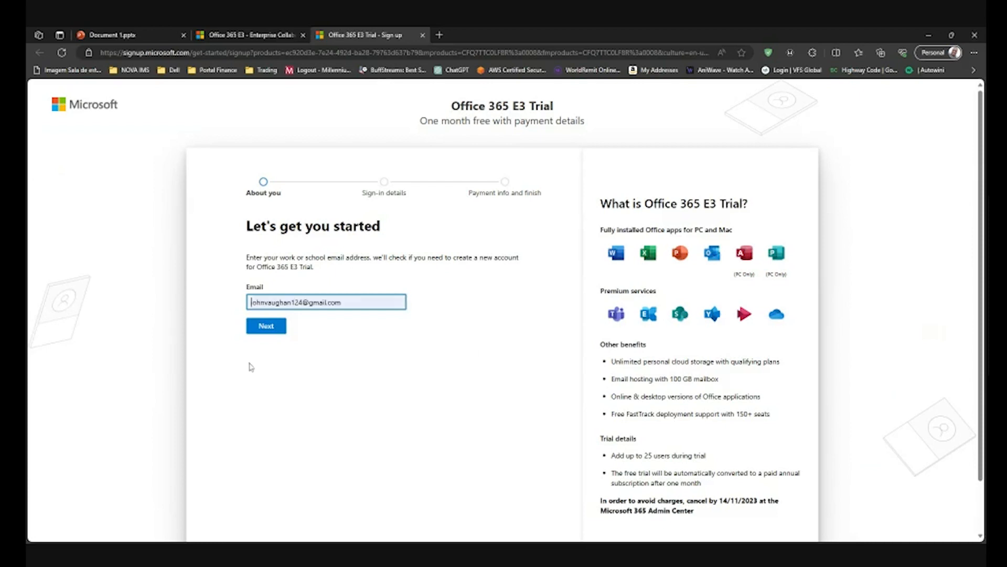
click(501, 345)
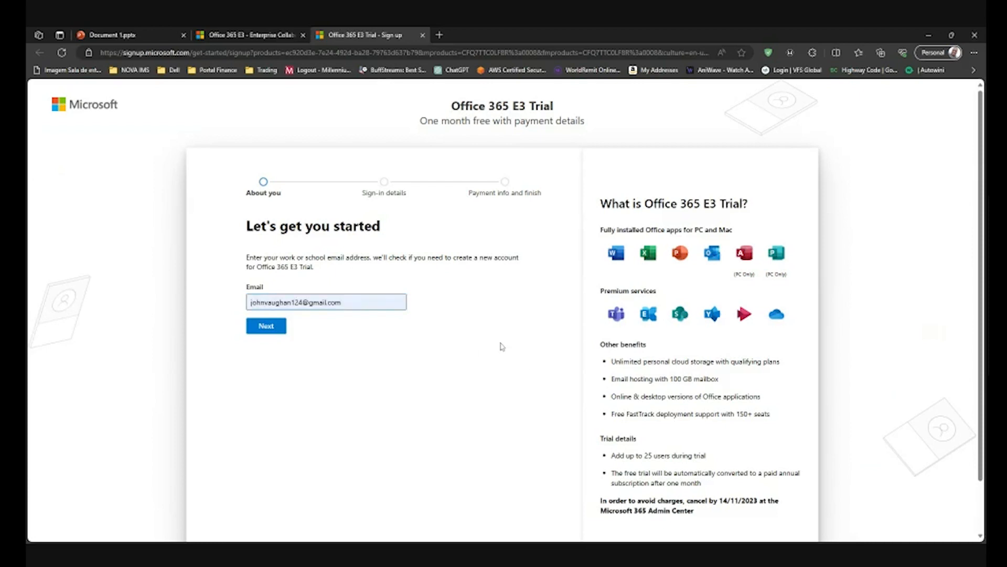
click(279, 330)
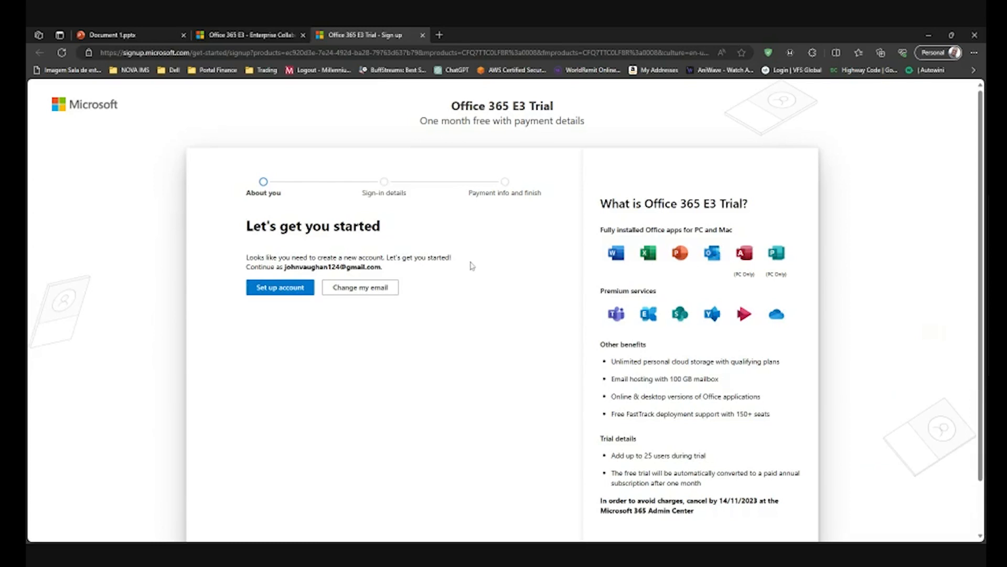
click(295, 288)
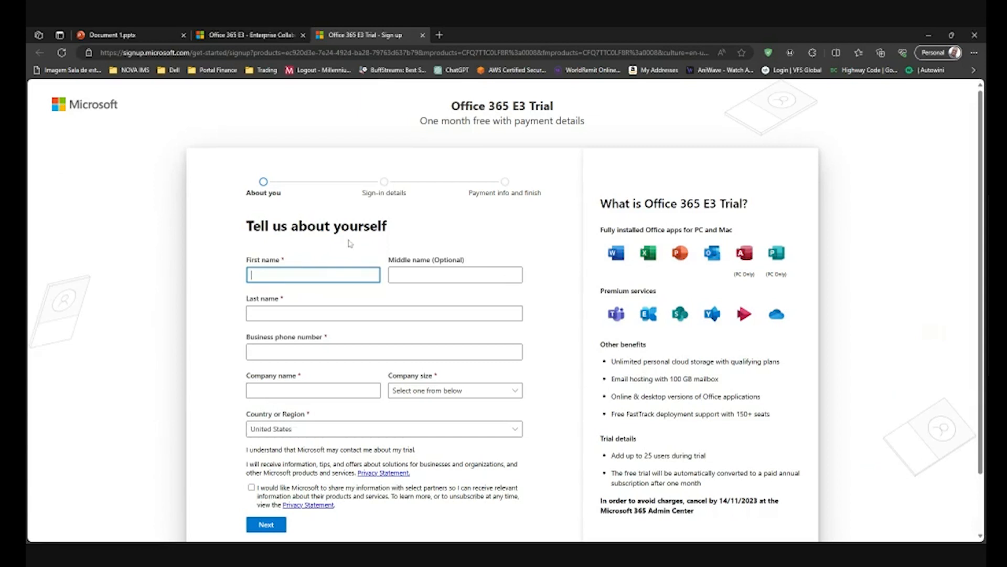
Autofill the name fields, correct the phone number, and edit the company name to 365 NGO Training
click(306, 290)
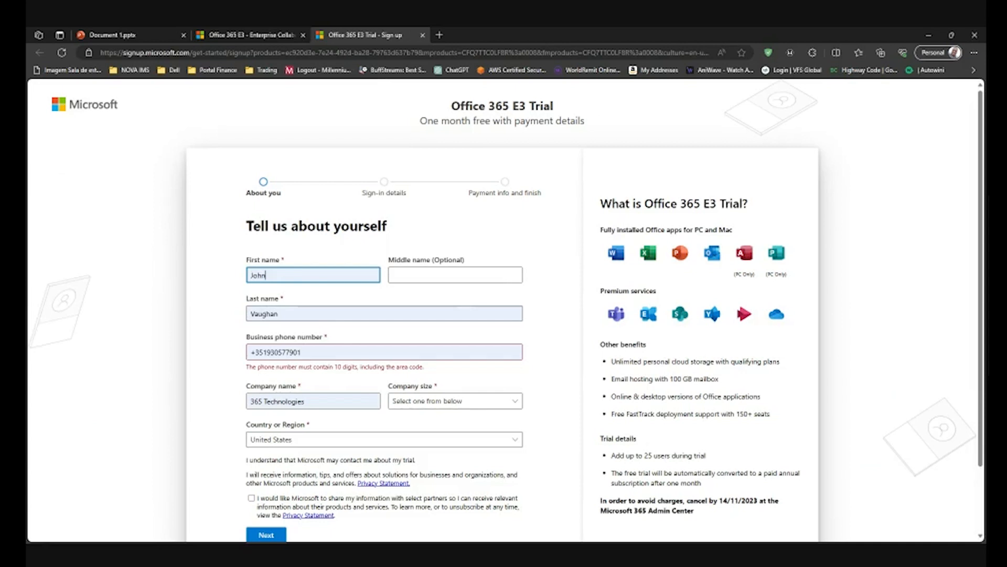
drag(266, 352, 241, 356)
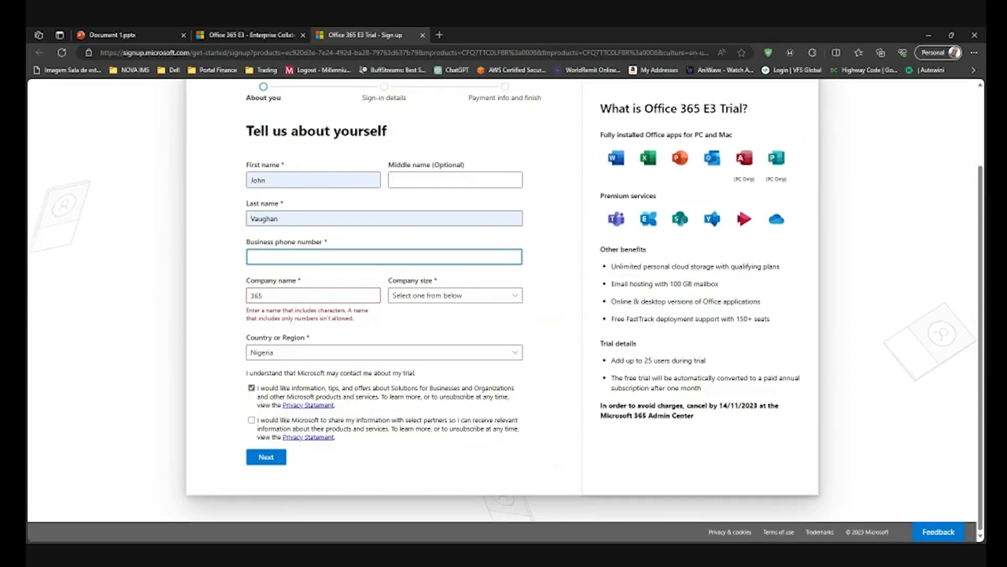
click(543, 280)
click(315, 295)
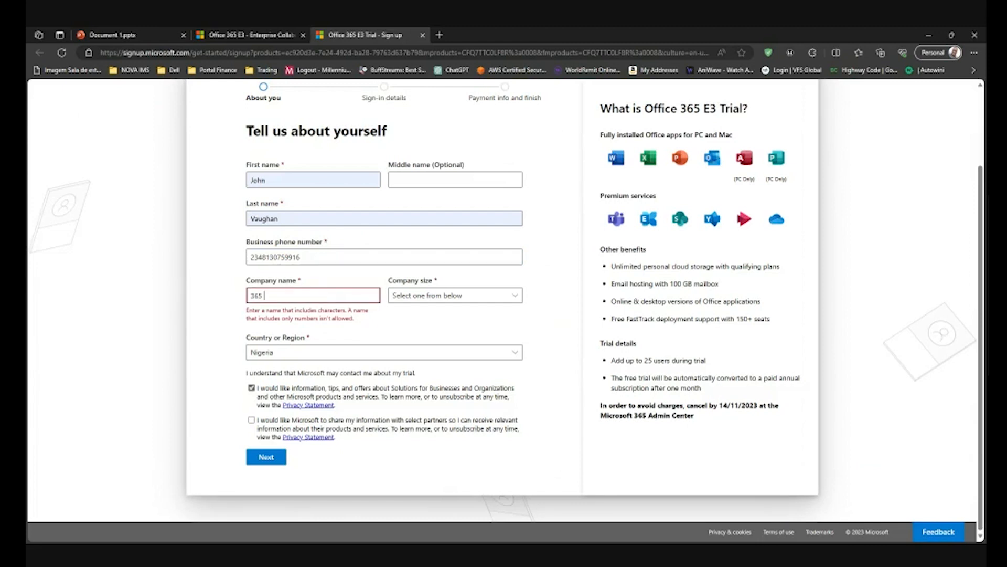
text(ngo)
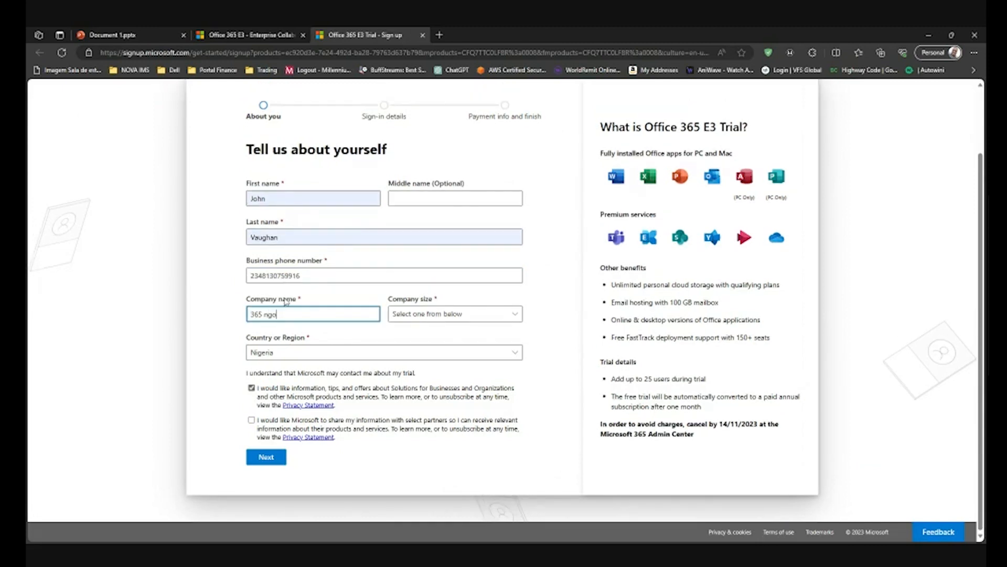
key(BackSpace)
key(BackSpace)
key(BackSpace)
key(BackSpace)
text(Technologies)
text(N)
text(GO)
text( Train)
text(ing)
Set company size to 5-9 people, leave both consent boxes unticked, and submit
click(462, 316)
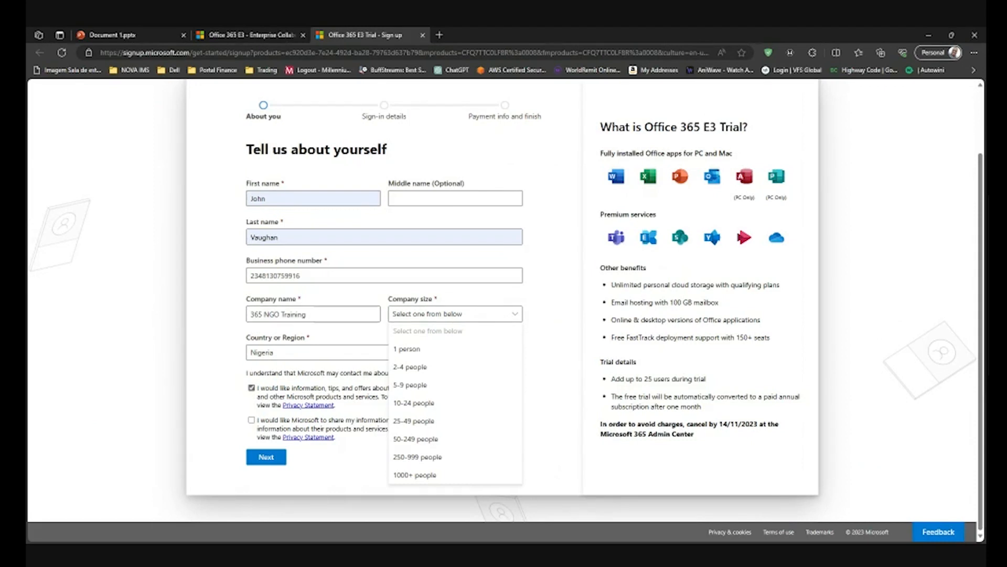
click(442, 391)
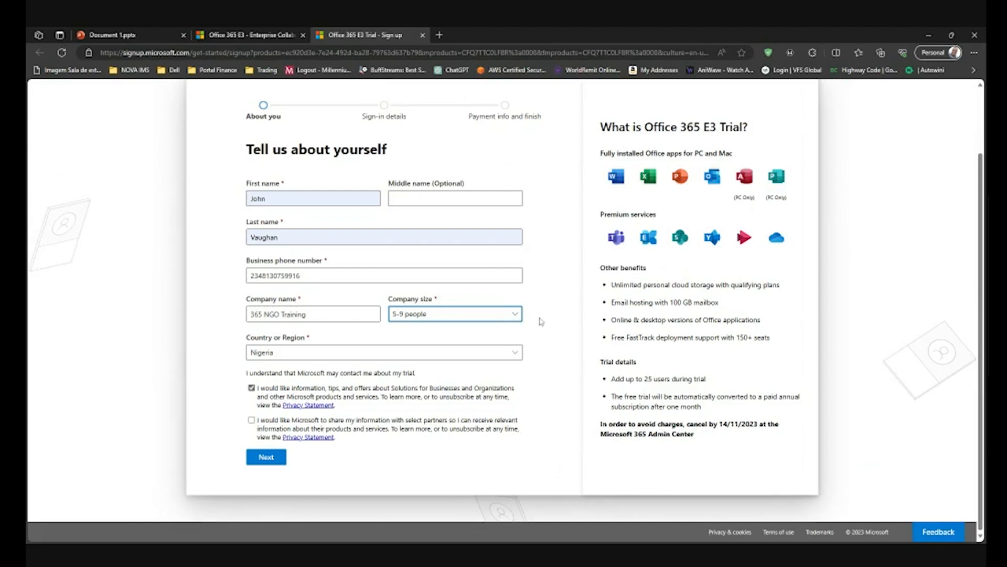
click(519, 320)
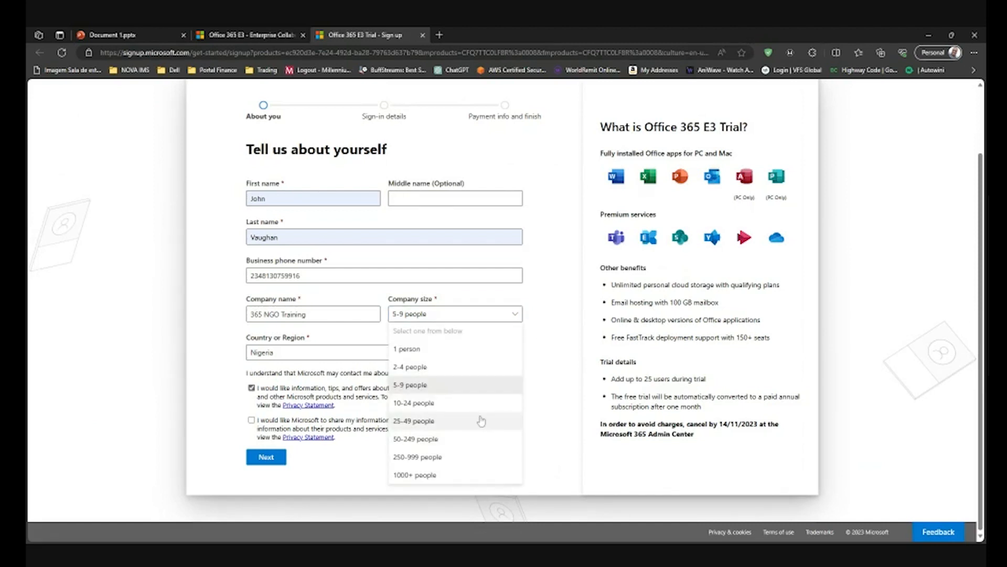
click(561, 331)
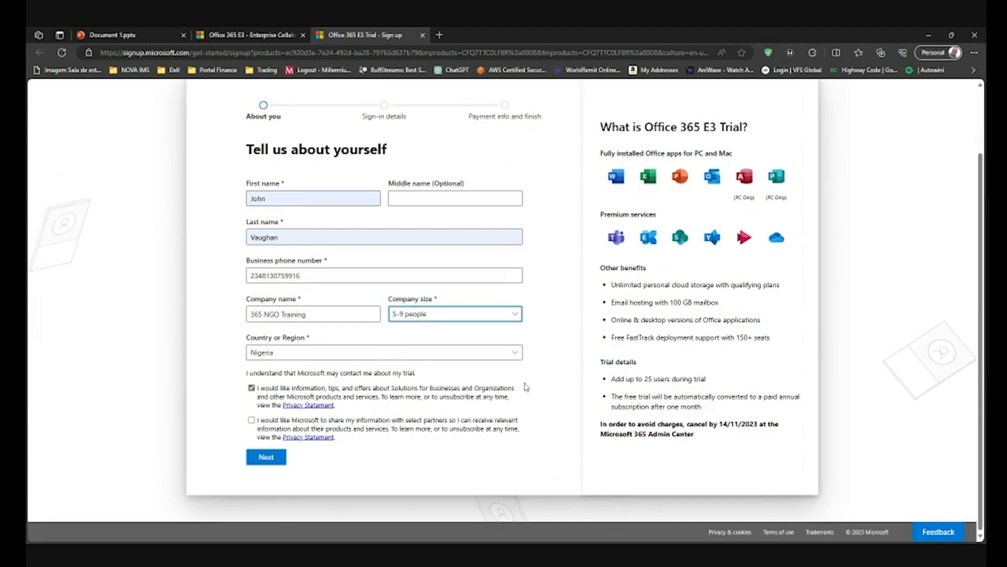
click(251, 387)
click(251, 420)
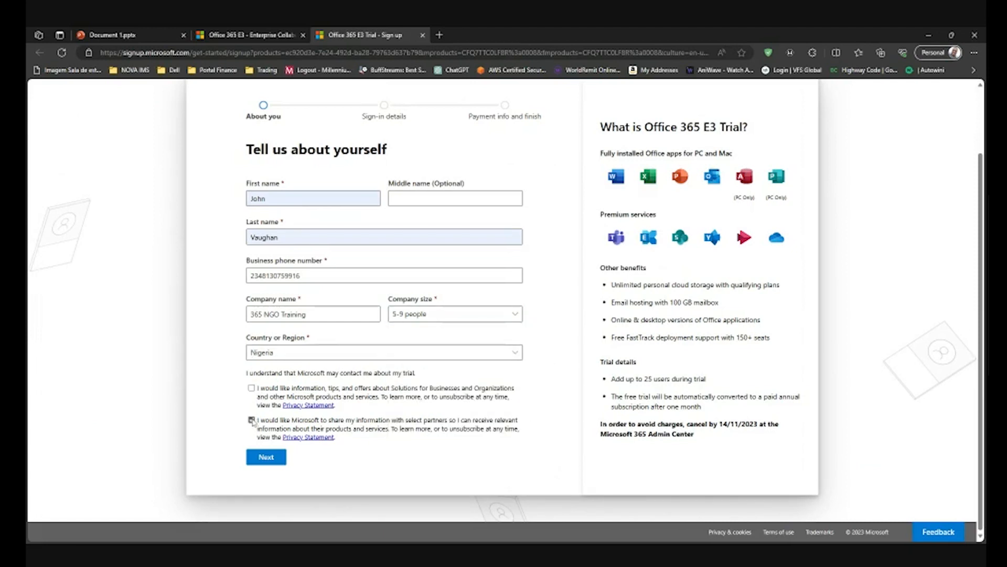
click(251, 420)
click(267, 457)
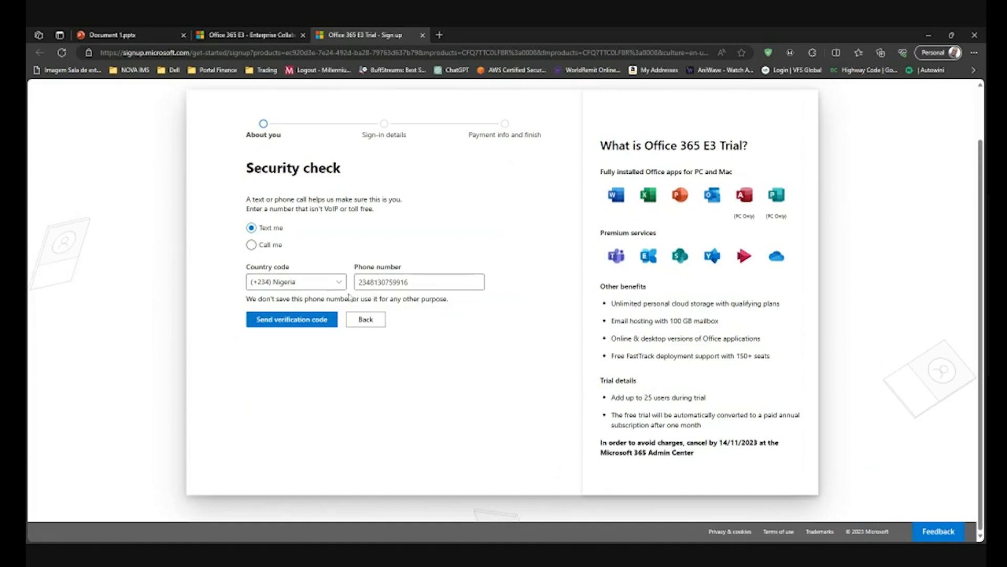
Delete the duplicated country code from the phone number and send a text verification code
drag(370, 283, 358, 282)
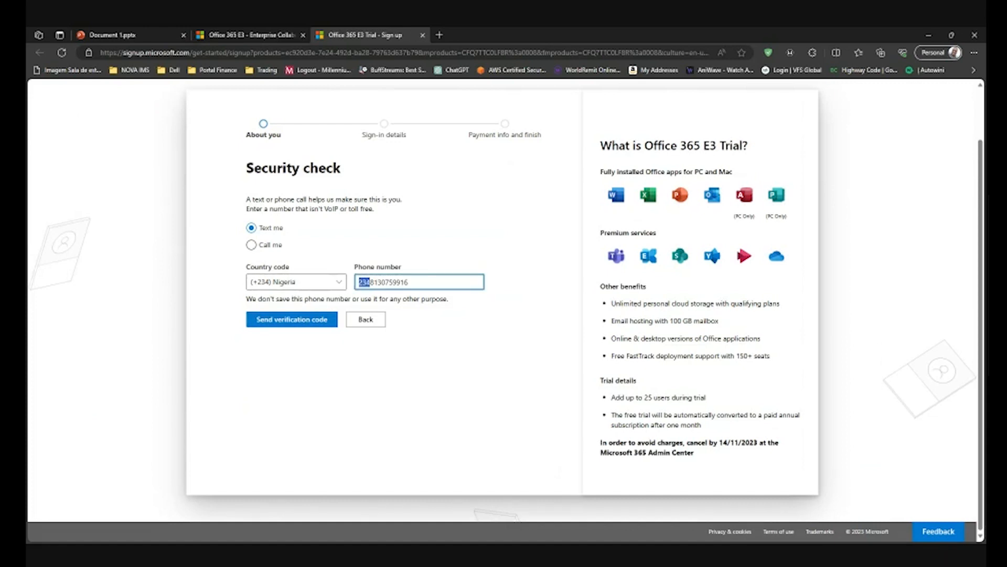
key(BackSpace)
click(404, 382)
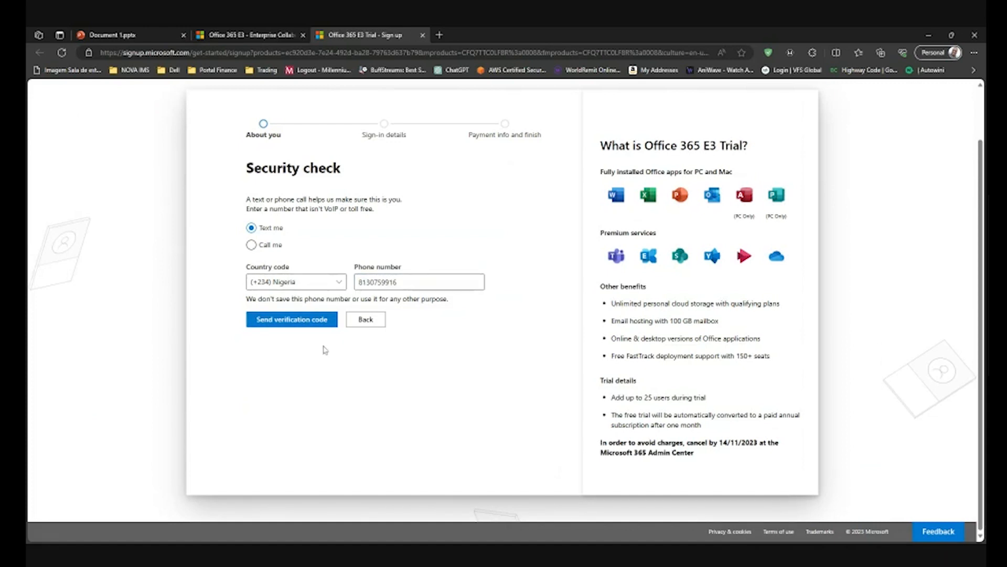
click(294, 320)
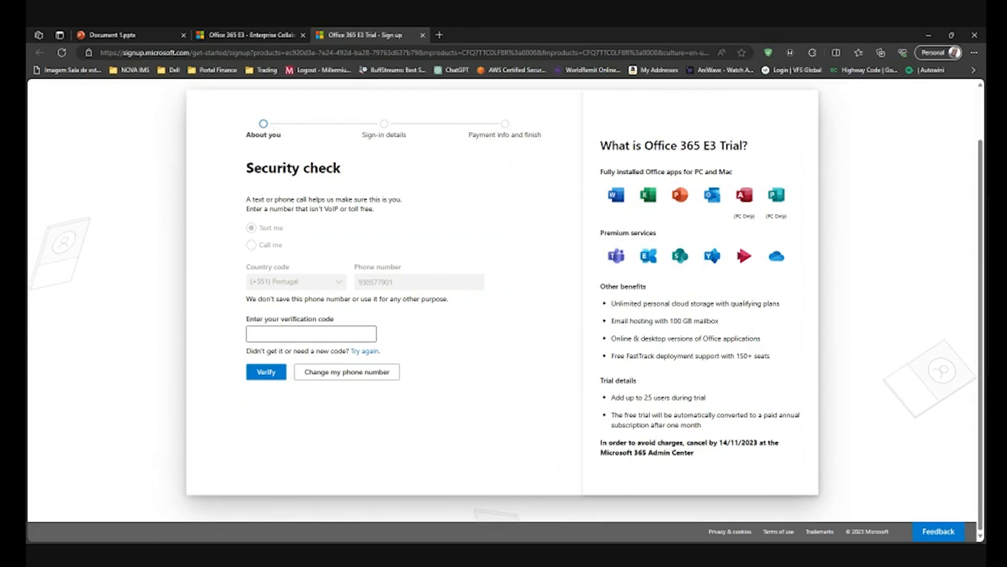
Enter the texted verification code and verify it
click(311, 334)
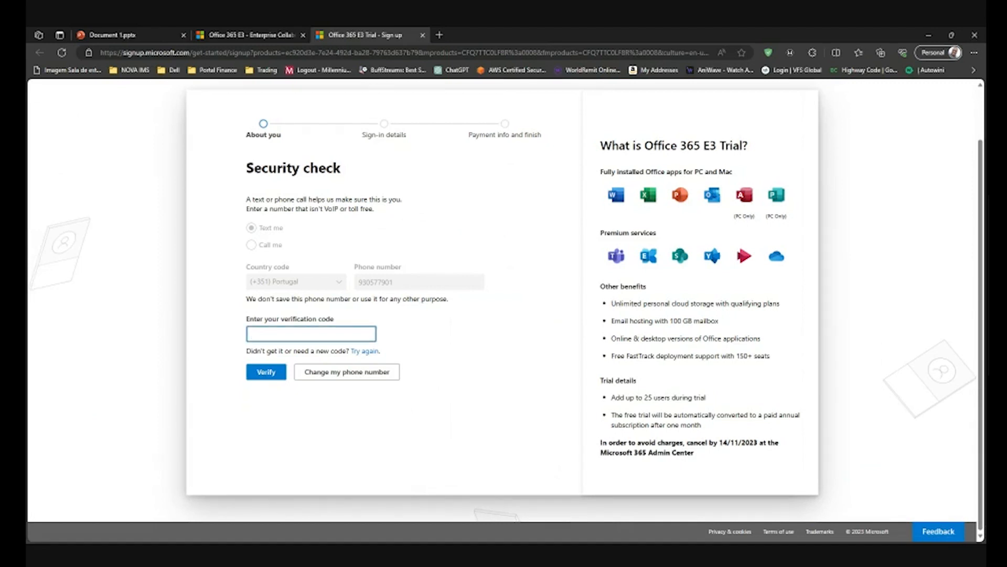
click(262, 373)
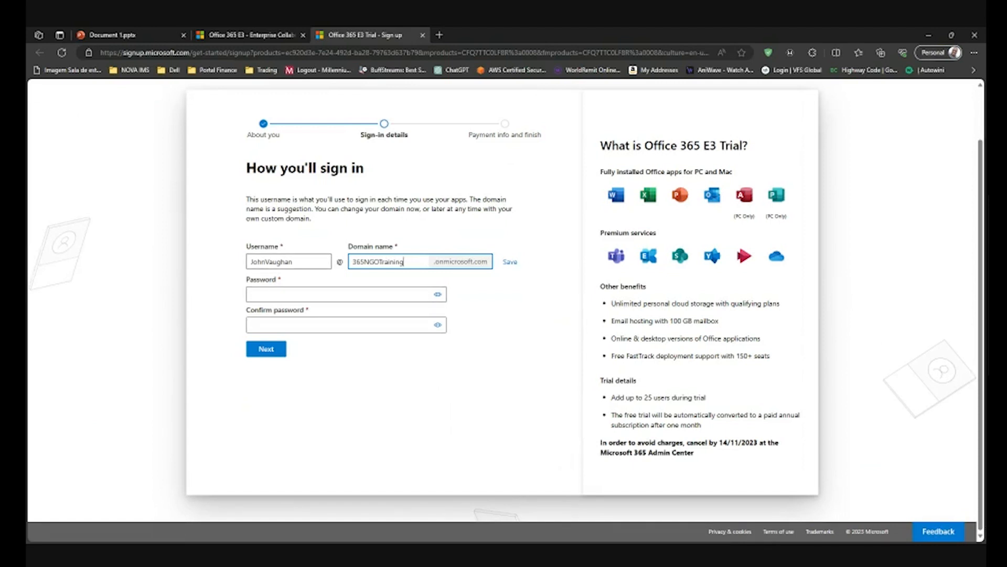
Replace the suggested username with 'Admin'
drag(296, 262, 249, 262)
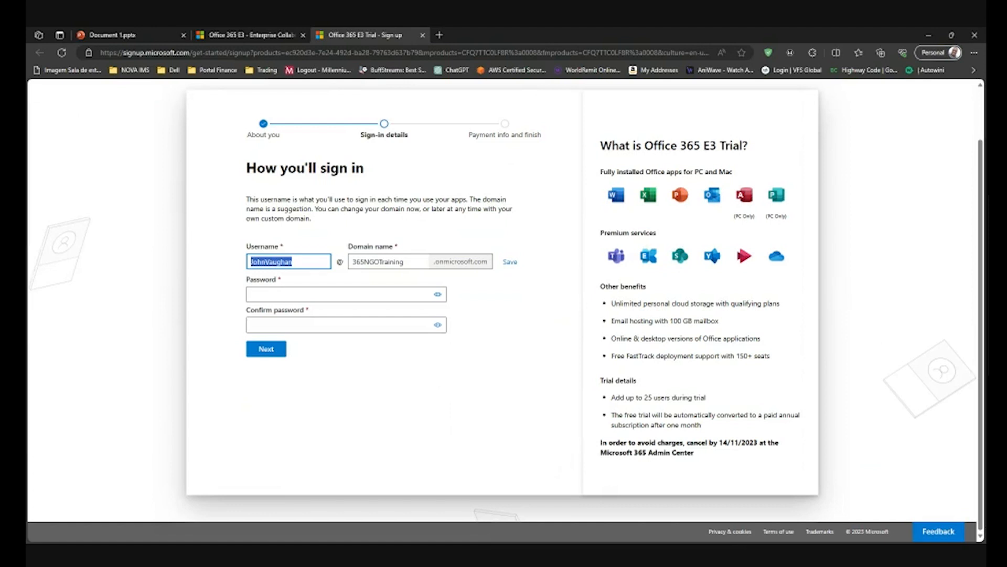
text(Admin)
click(528, 339)
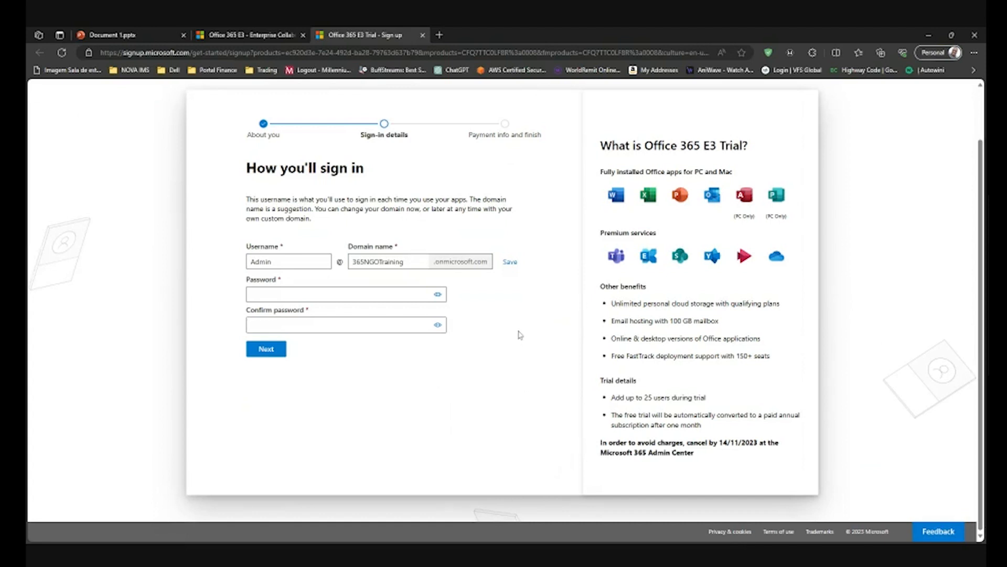
Enter and confirm the account password, then submit the sign-in details
click(241, 293)
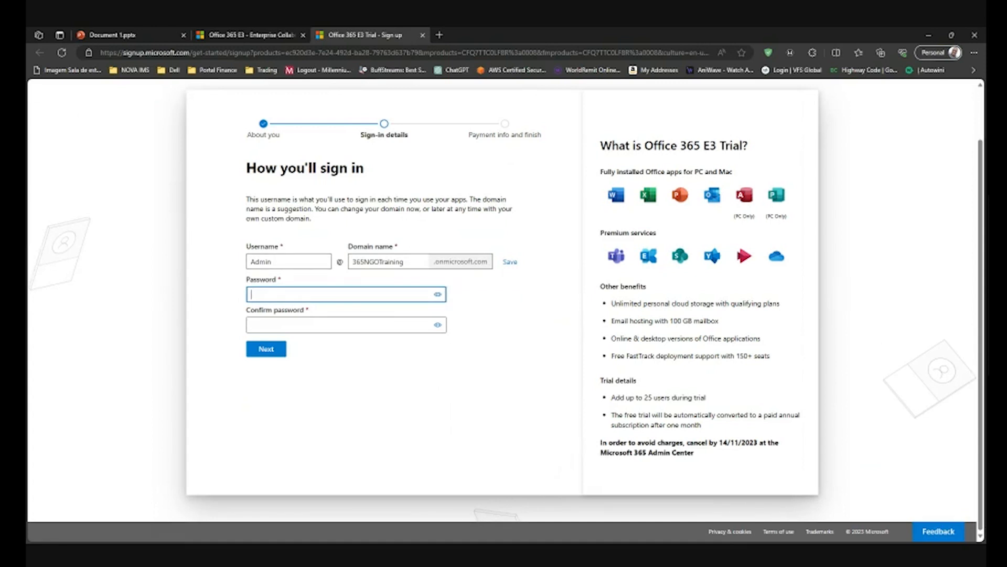
text(••••••••••)
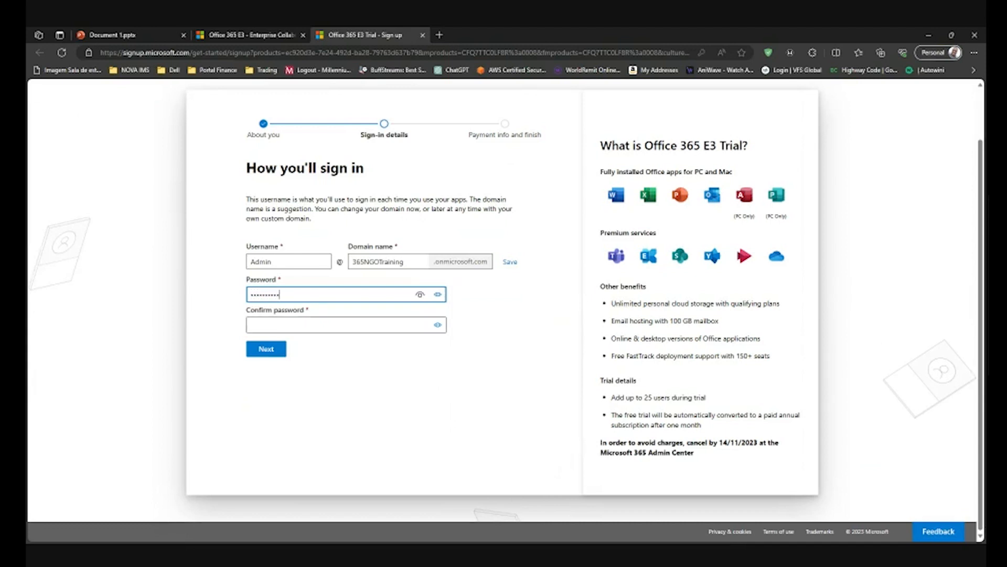
click(346, 324)
text(••••••••)
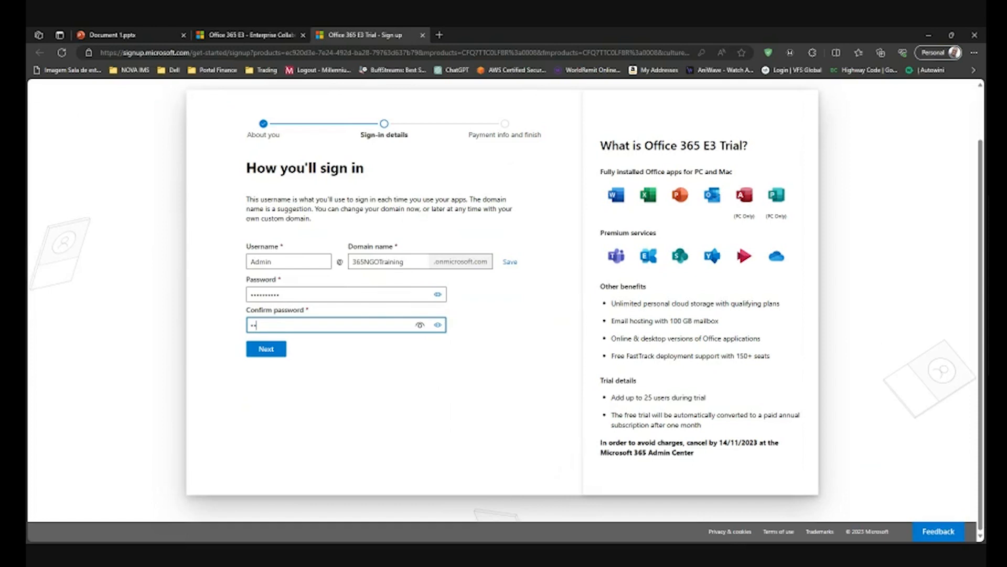
text(••)
click(330, 370)
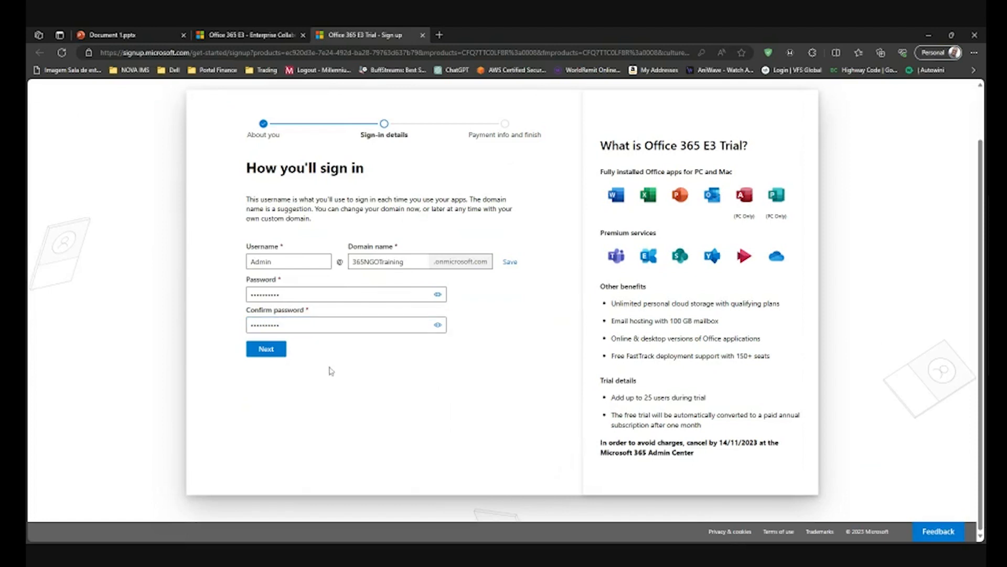
click(266, 350)
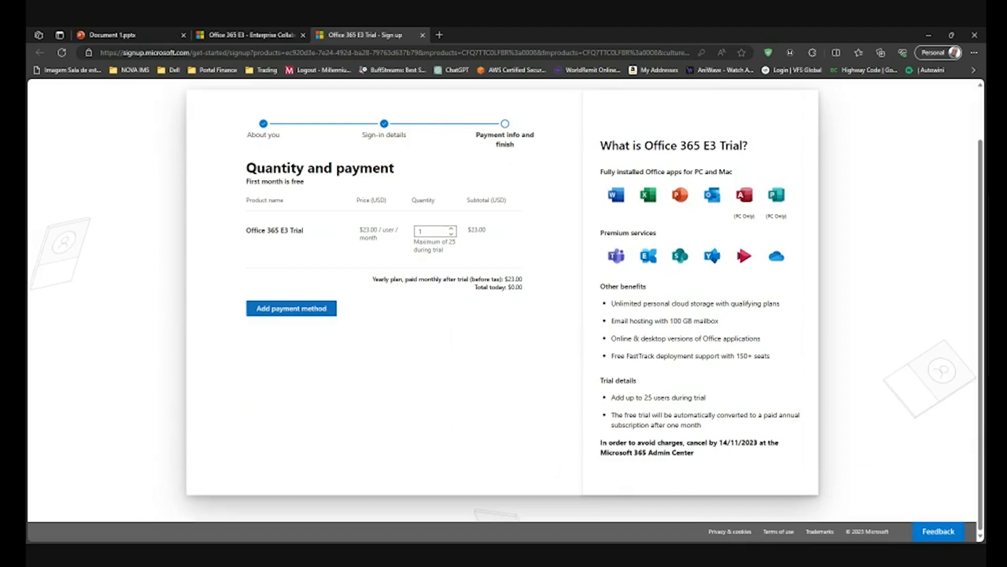
Choose Add payment method on the Quantity and payment page
click(297, 313)
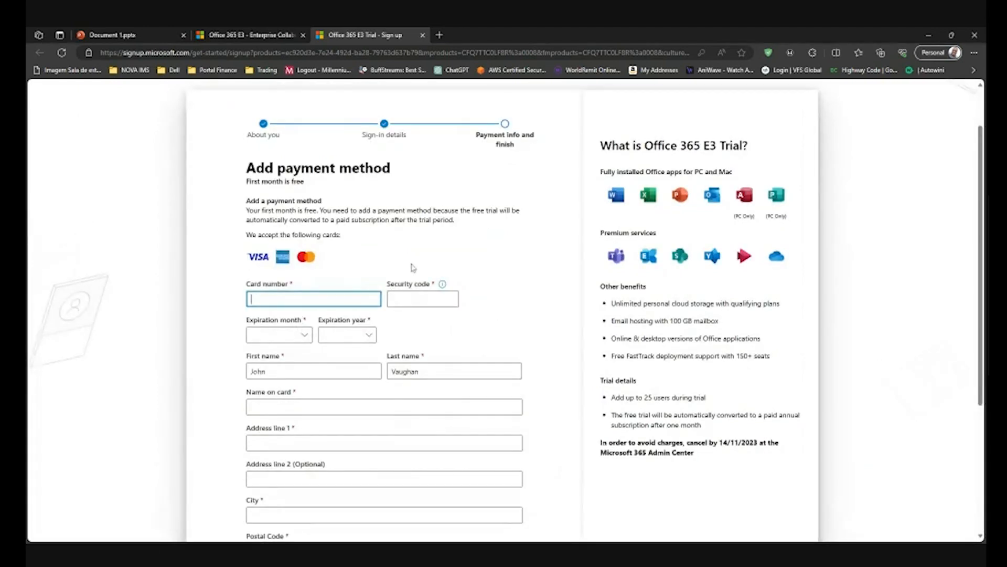
Scroll down the Add payment method form while entering the Visa card details
scroll(418, 258, down, 2)
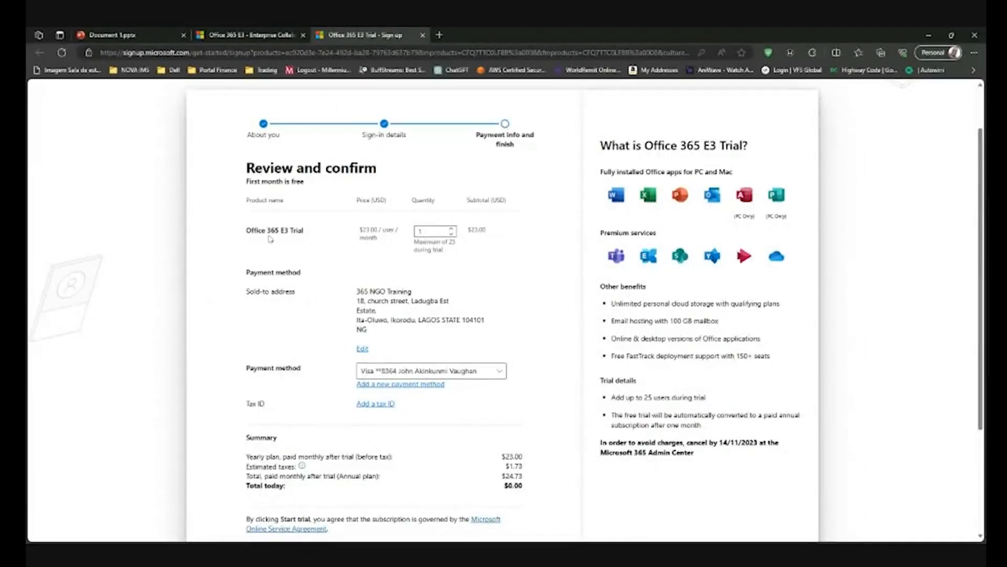
Check the order summary ($0.00 today, $24.73 monthly afterwards) and click Start trial
scroll(335, 202, up, 1)
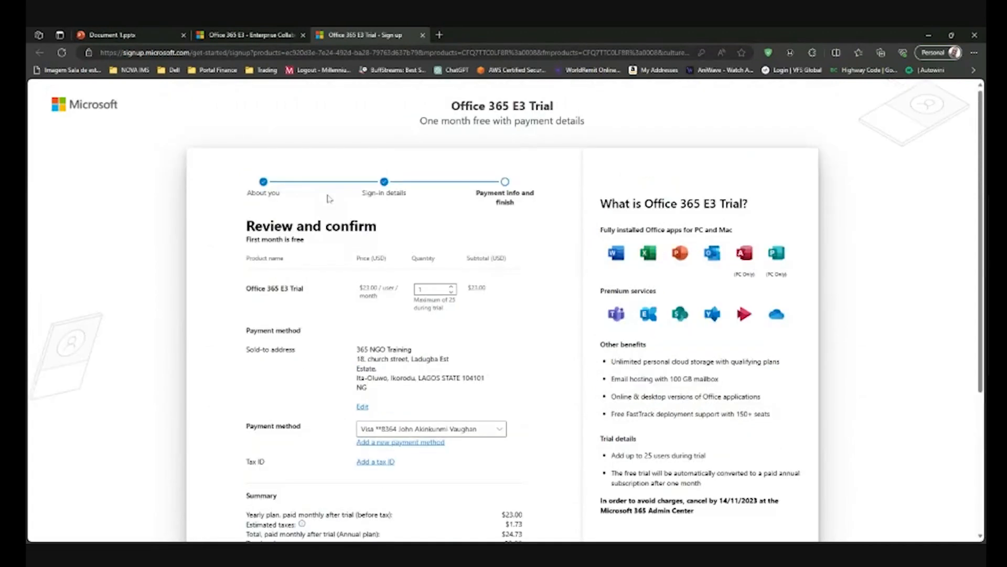
scroll(370, 274, down, 1)
scroll(371, 273, down, 2)
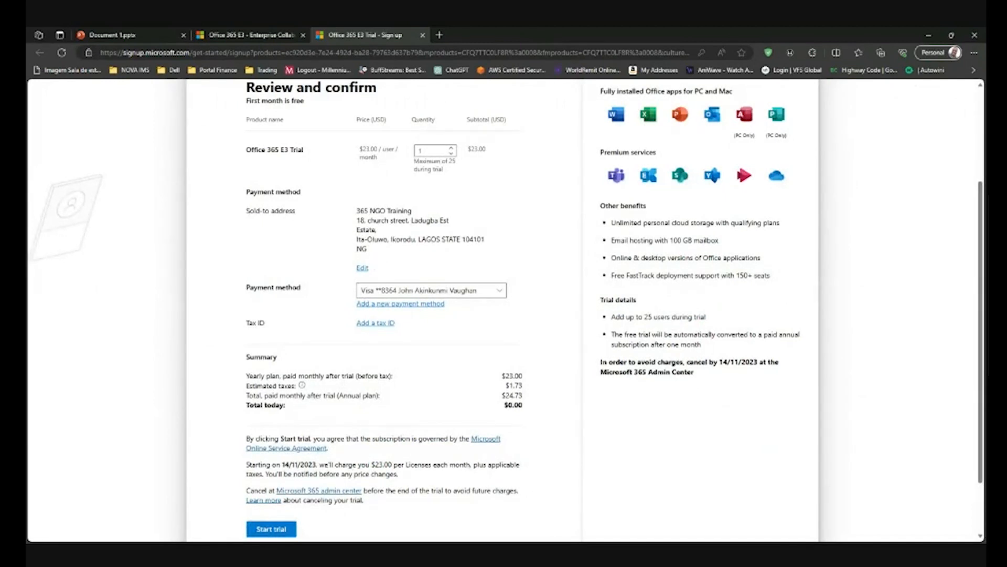
scroll(381, 262, down, 2)
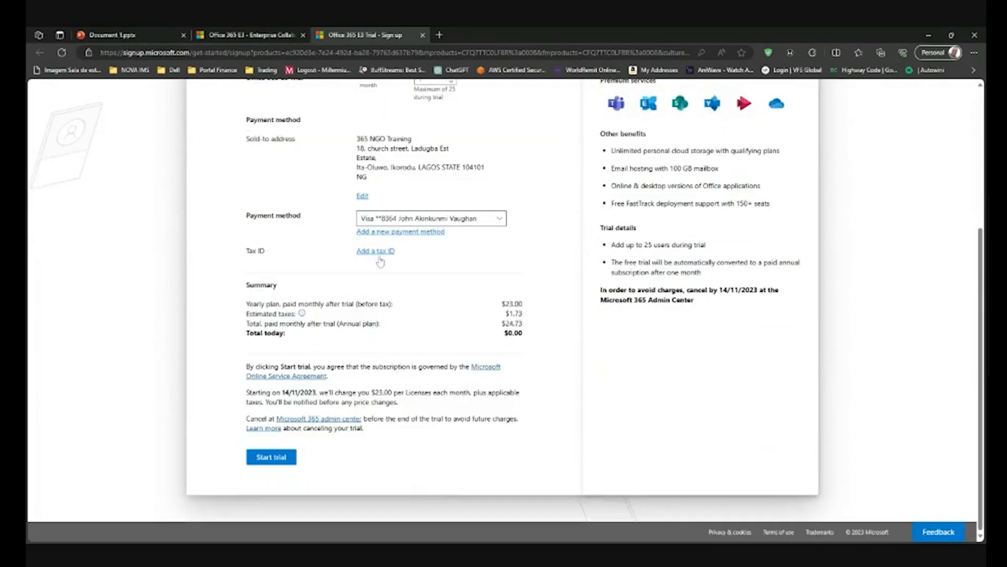
scroll(396, 436, up, 4)
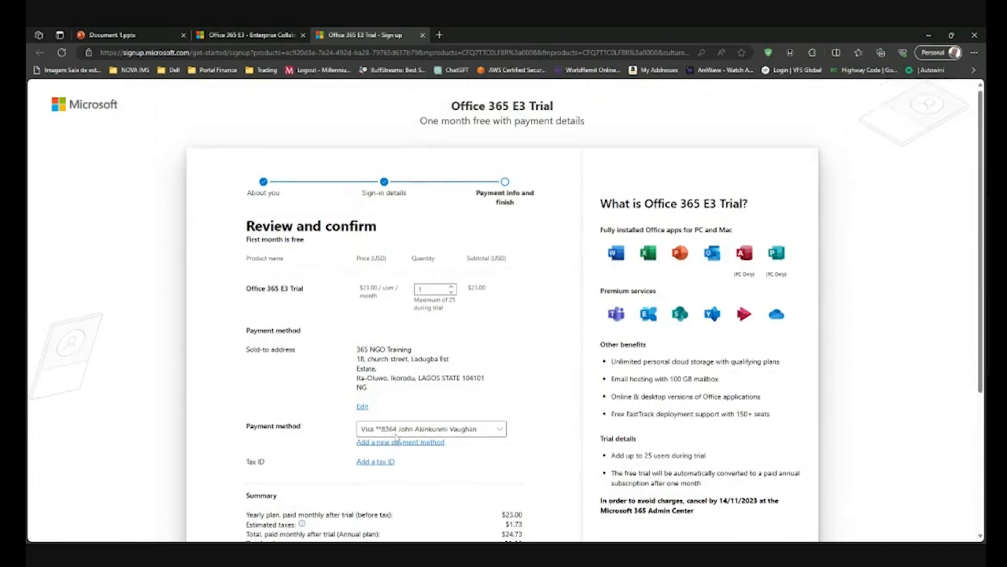
scroll(356, 440, down, 4)
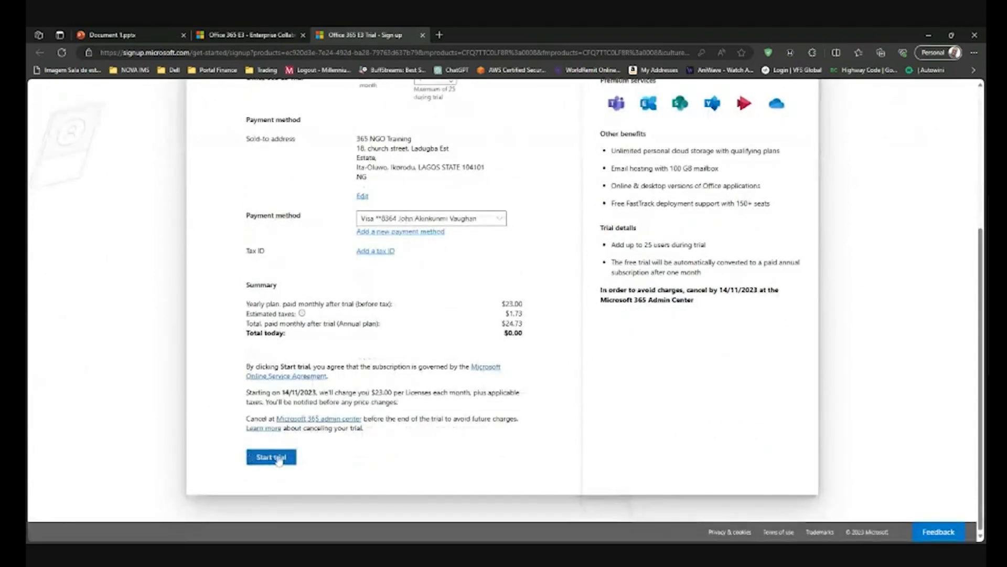
click(278, 459)
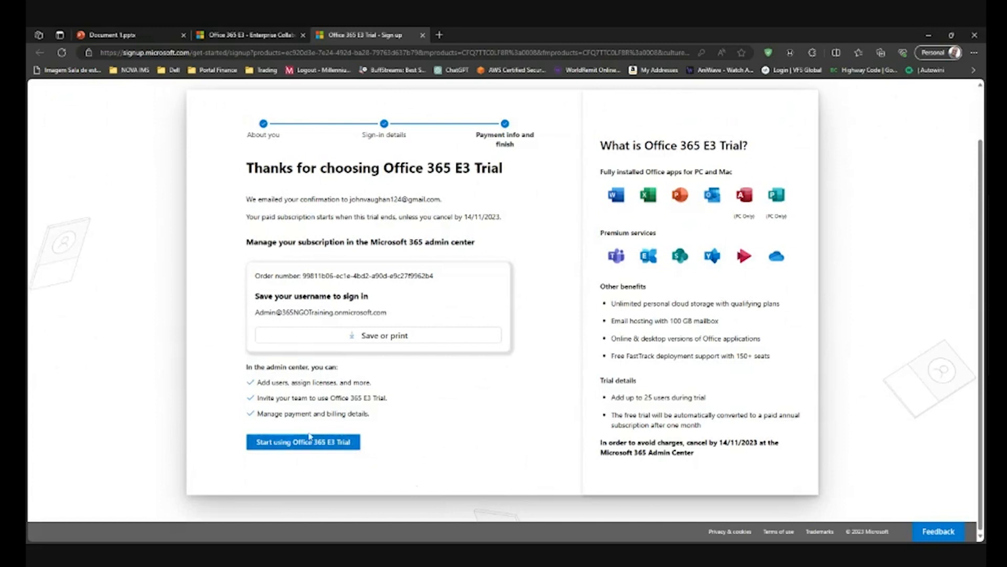
Start using the Office 365 E3 trial, opening the Microsoft 'Pick an account' sign-in page in a new tab
click(295, 447)
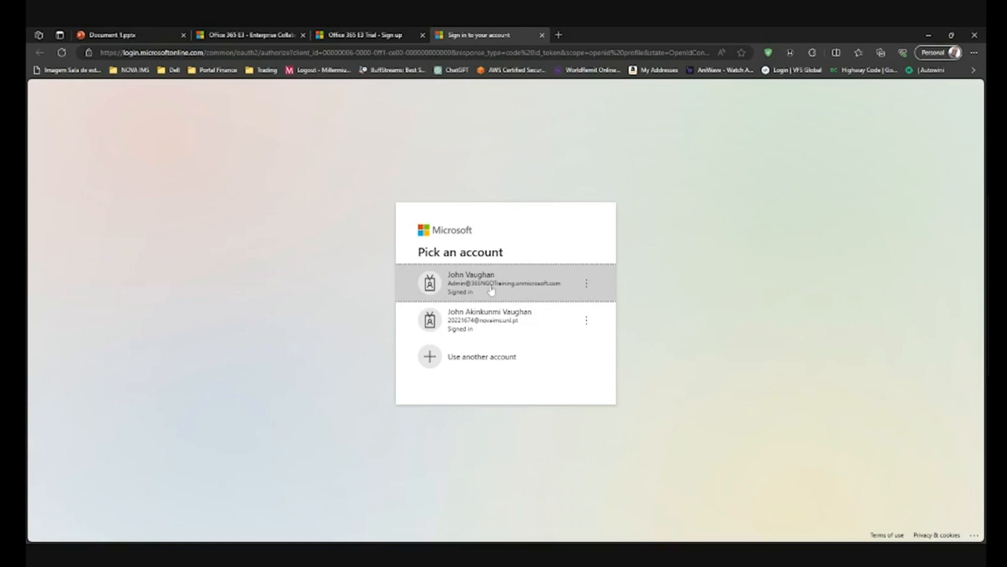
Sign in with the new admin account and close the trial sign-up and Office 365 E3 product tabs
click(491, 290)
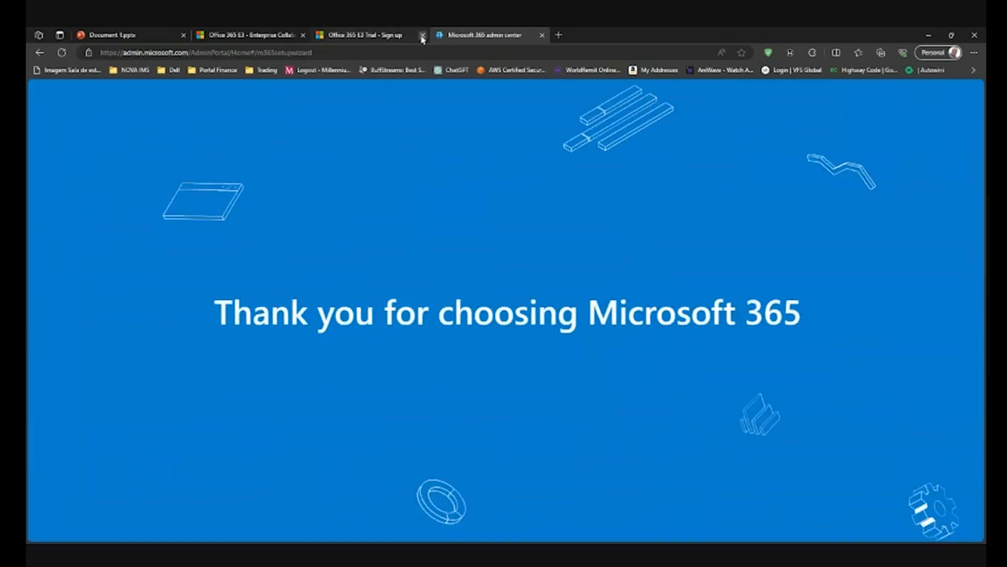
click(423, 35)
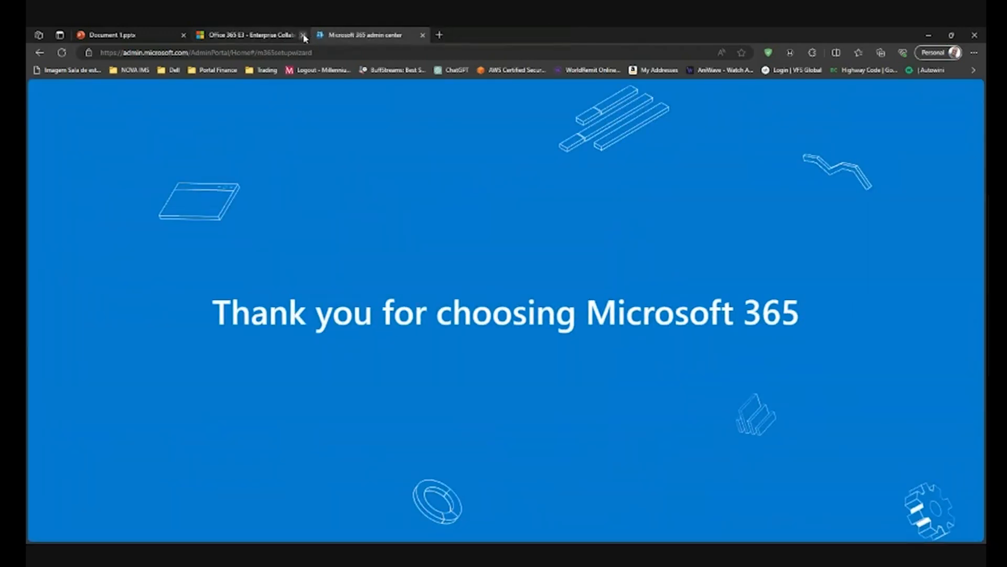
click(303, 36)
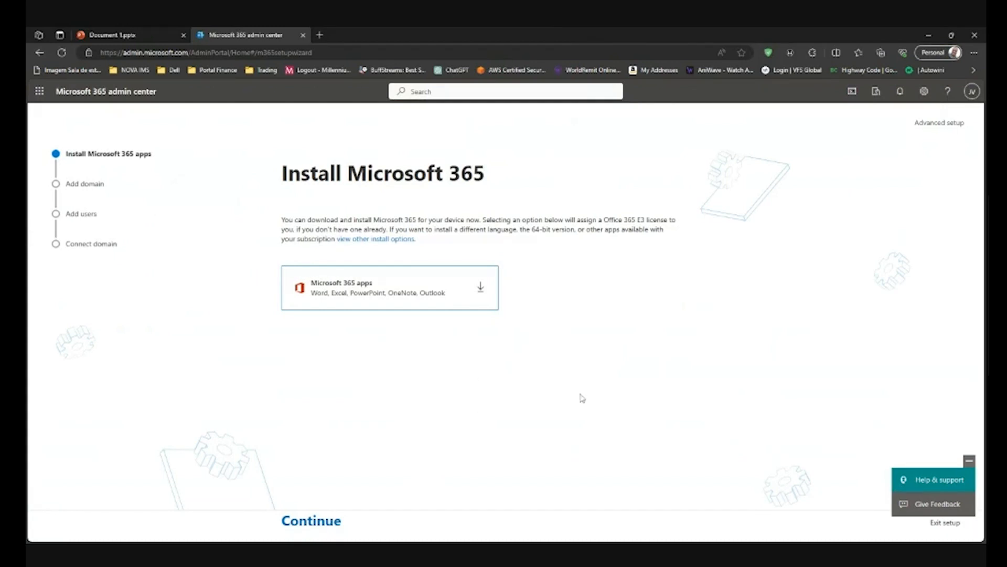
Minimise the Help & support widget and continue past the Install Microsoft 365 step
click(969, 463)
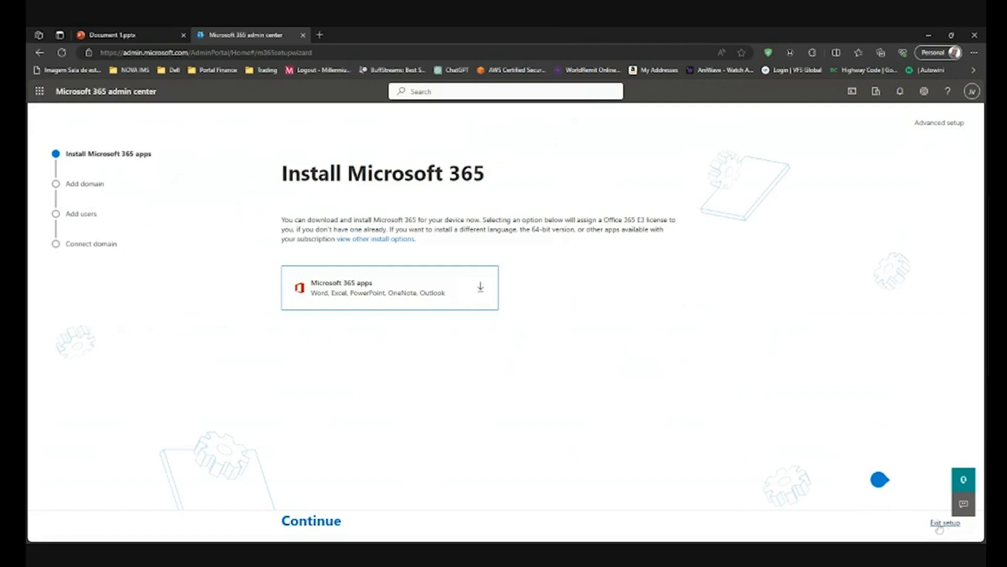
click(317, 522)
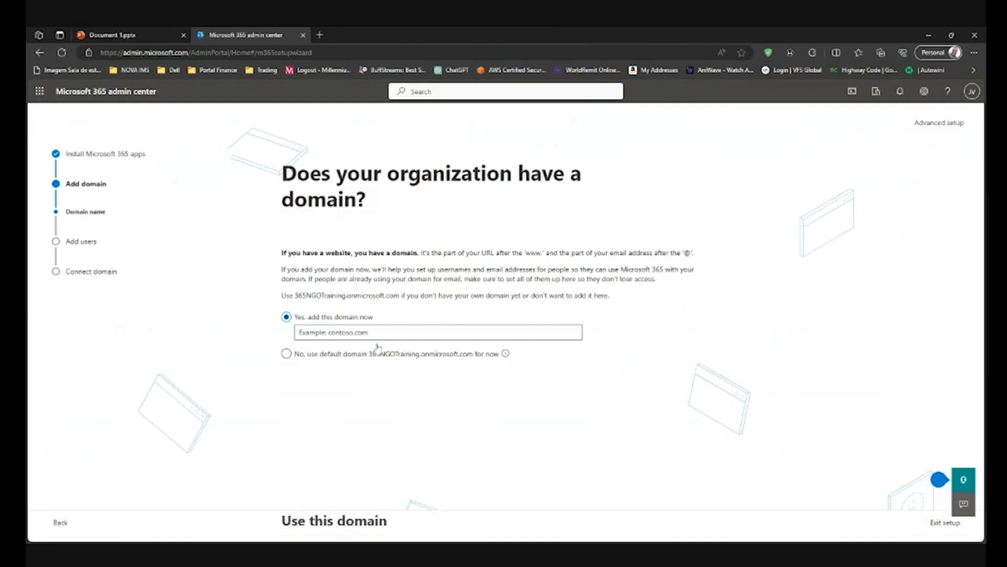
click(359, 355)
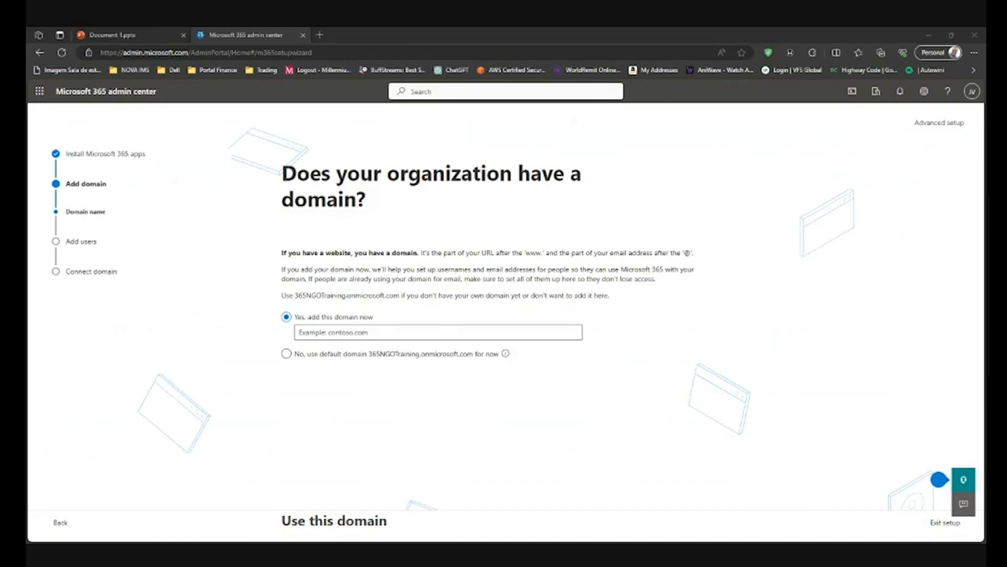
Exit guided setup with reason Other and the comment 'No domain yet', then send
click(937, 524)
click(526, 327)
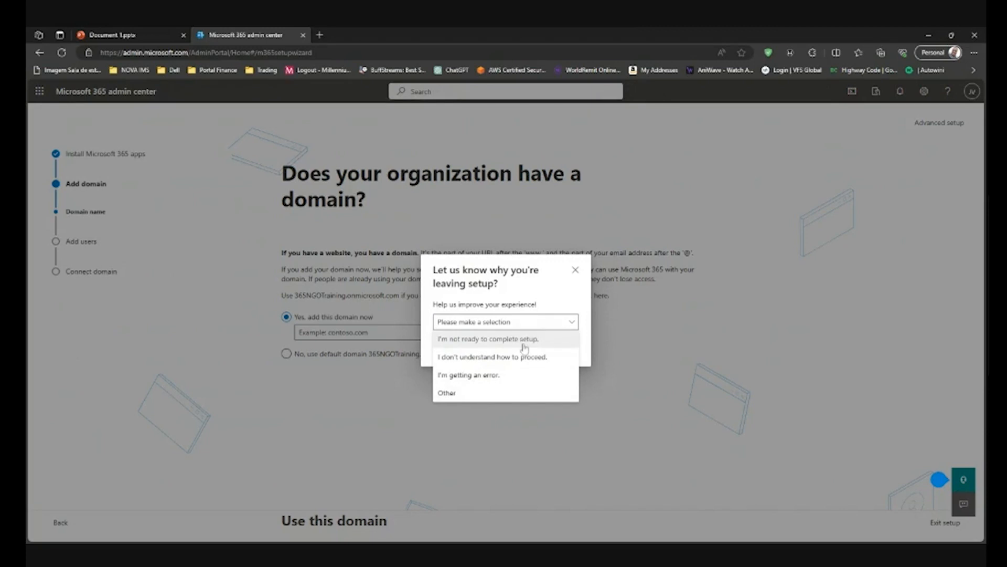
click(489, 393)
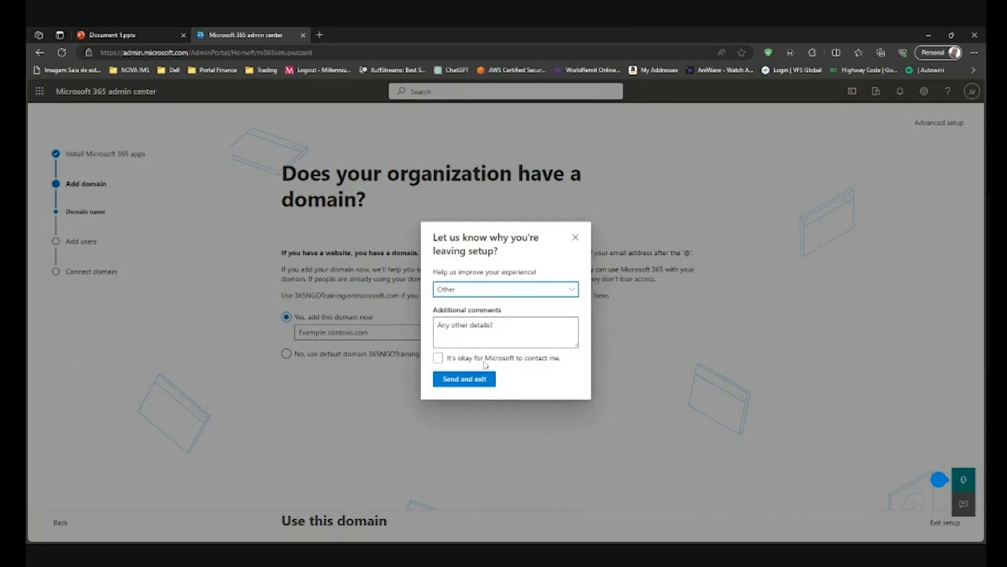
click(488, 331)
text(No do)
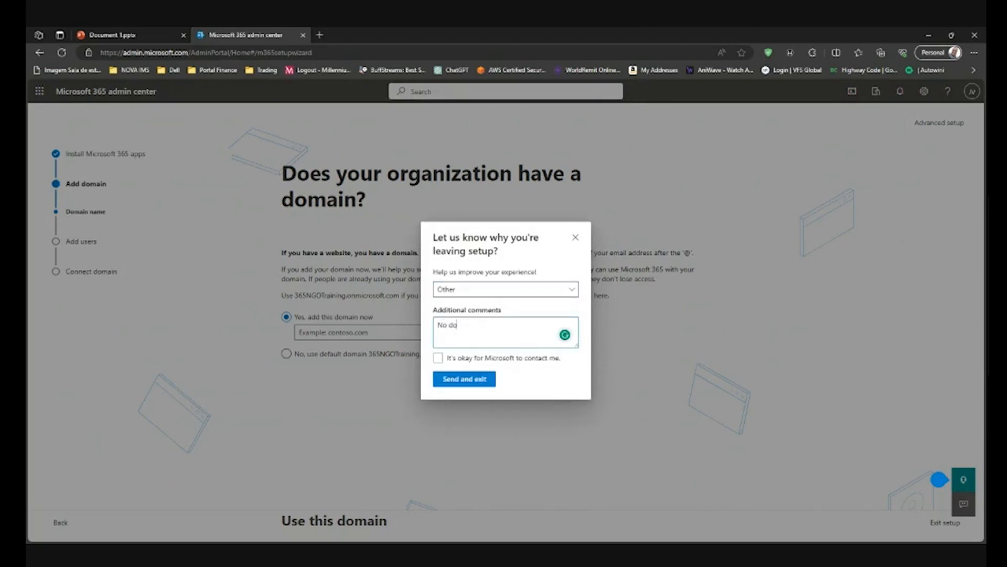
text(main yet)
click(463, 382)
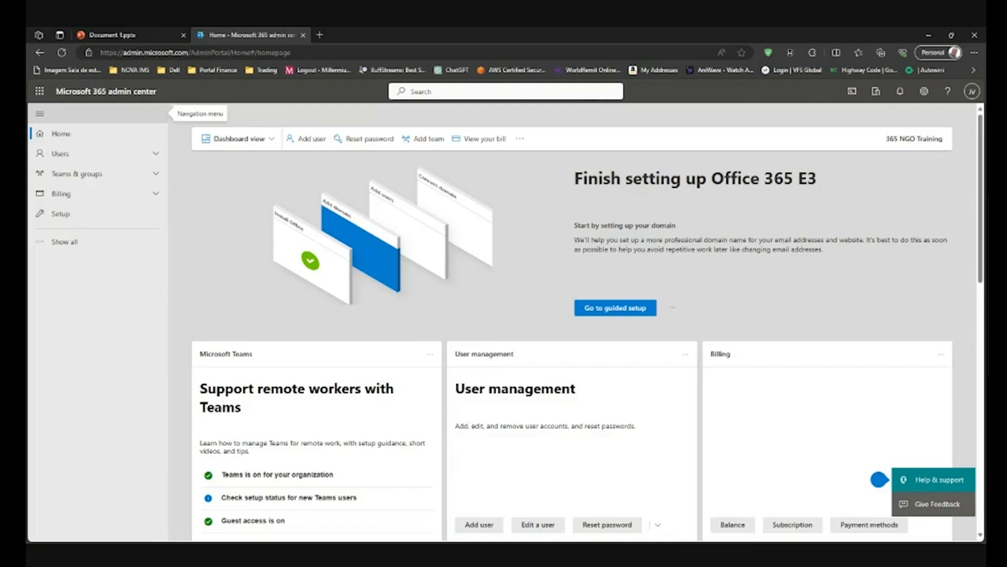
Expand the left navigation with Show all to list Roles, Resources, Settings, Reports and Health
click(79, 243)
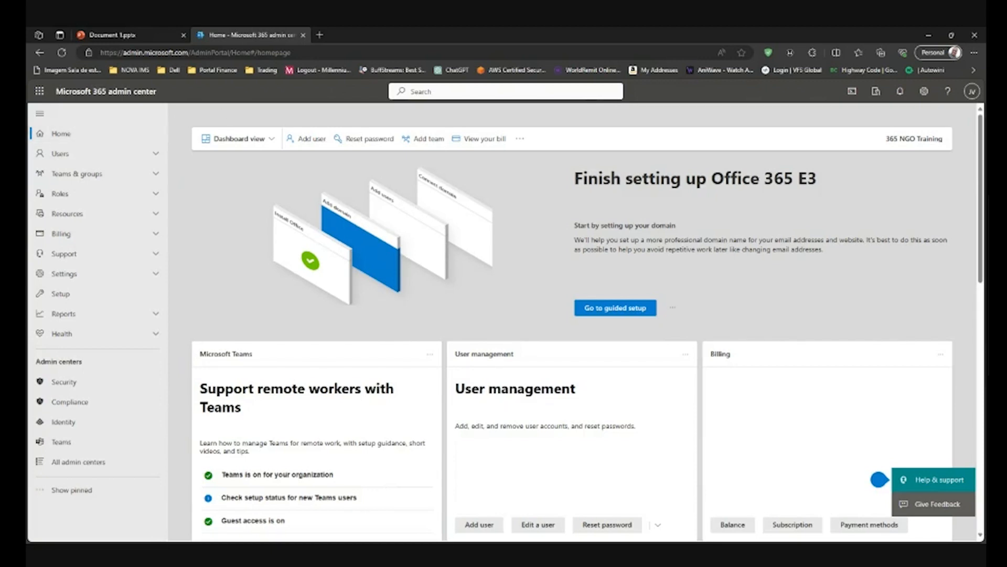
Return to the top of the Home dashboard and expand Users to show Active, Guest and Deleted users
scroll(734, 260, down, 1)
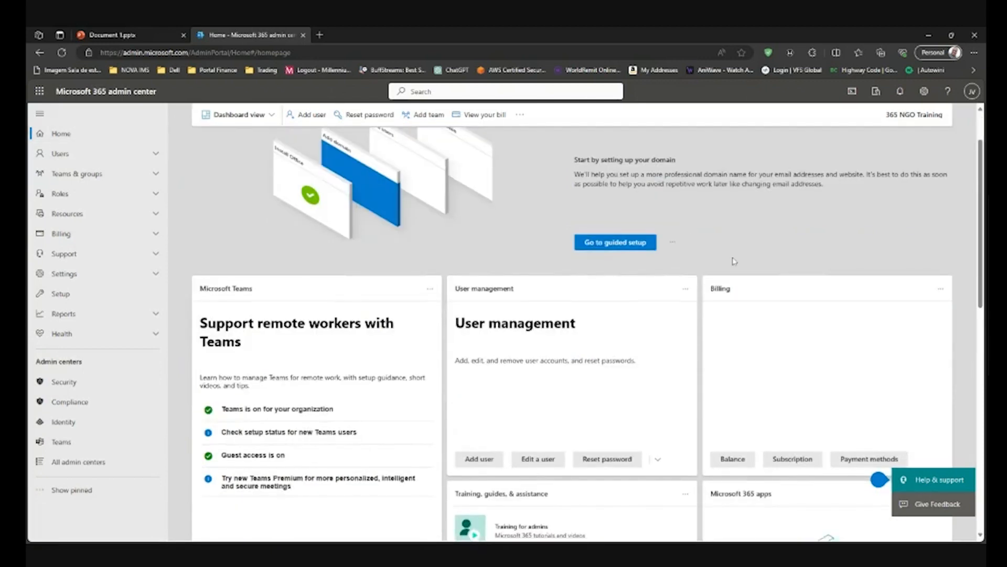
scroll(733, 261, down, 2)
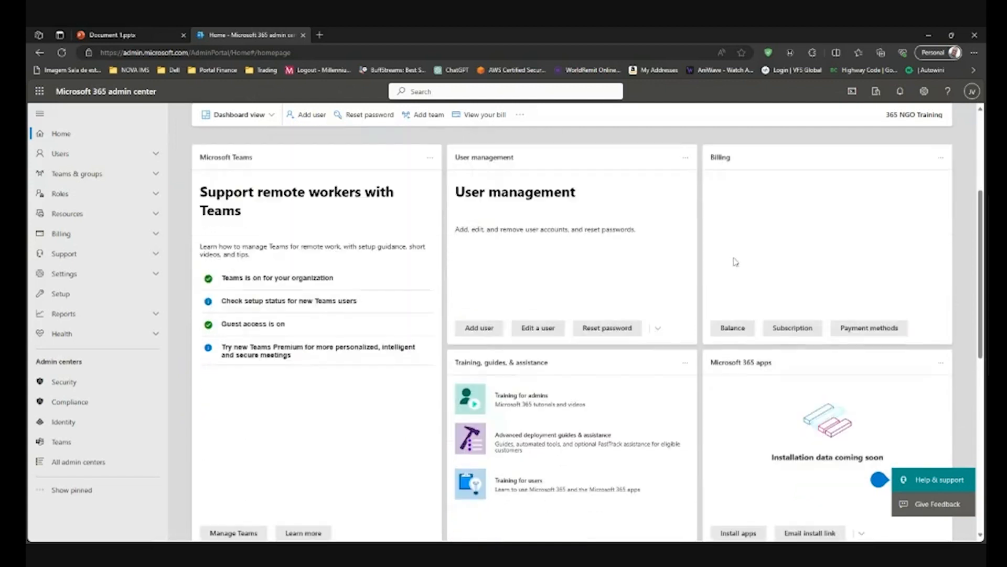
scroll(732, 284, down, 4)
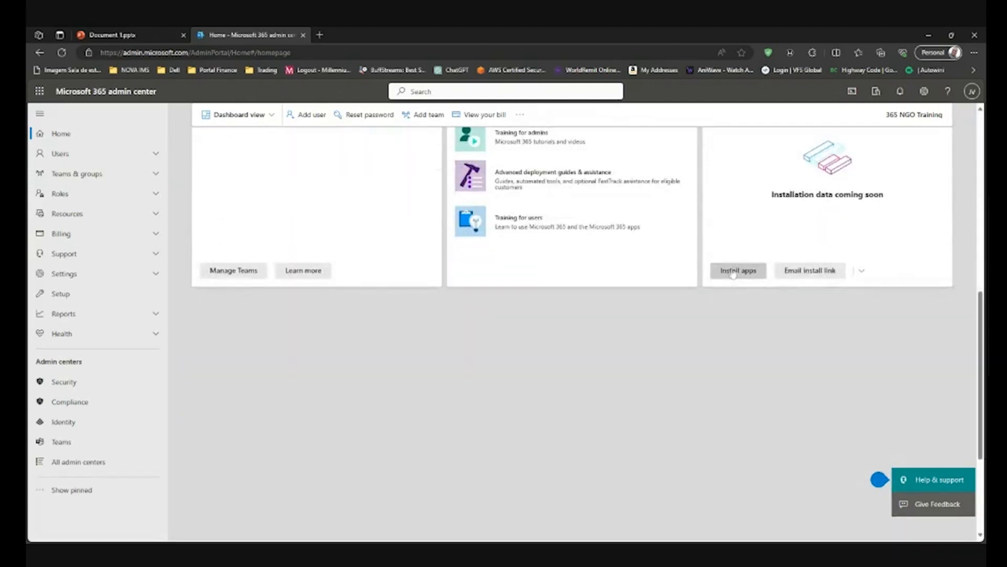
scroll(733, 274, up, 5)
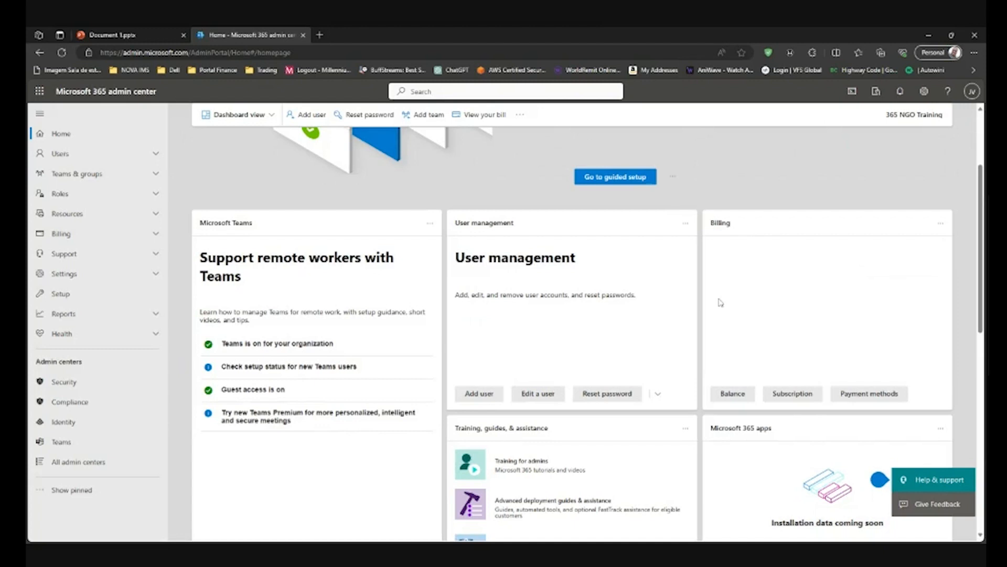
scroll(741, 276, down, 3)
scroll(741, 274, up, 4)
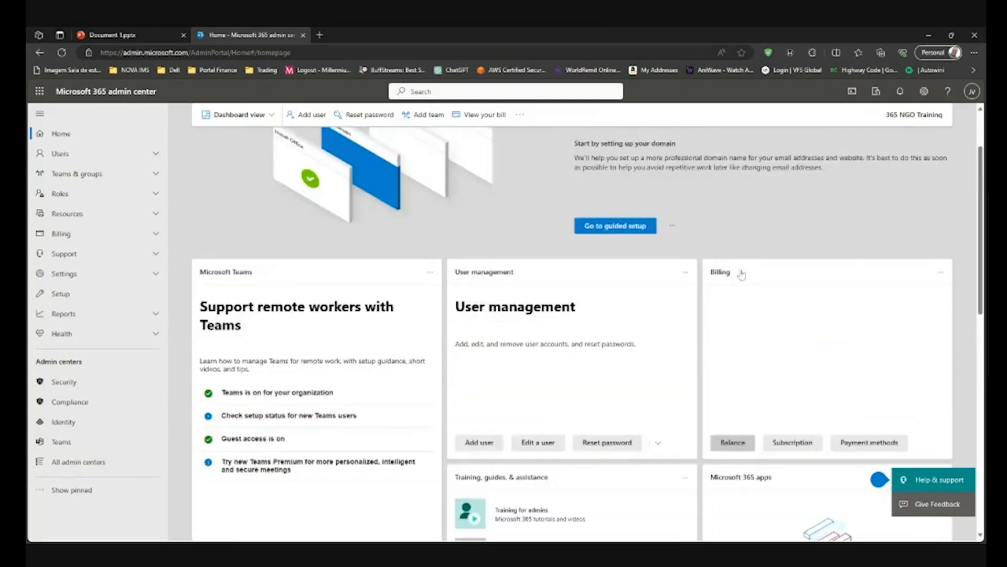
scroll(741, 274, up, 2)
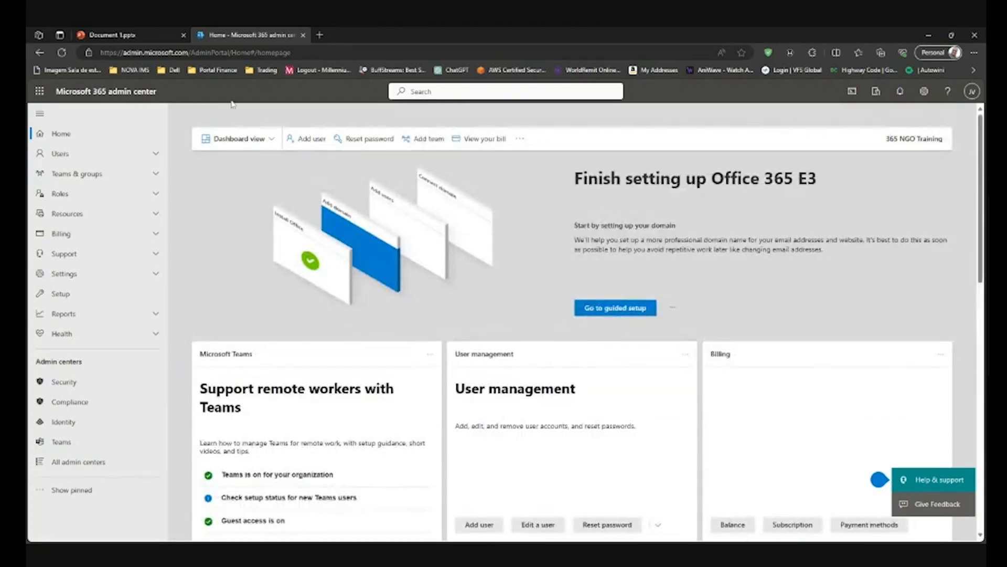
click(76, 157)
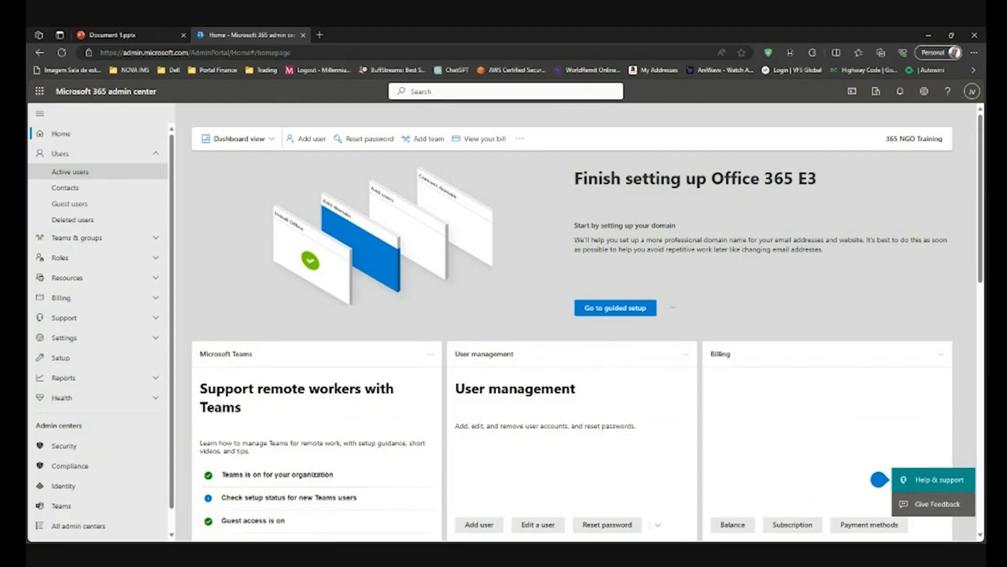
Open the Active users page, listing the single admin account licensed for Office 365 E3
click(83, 178)
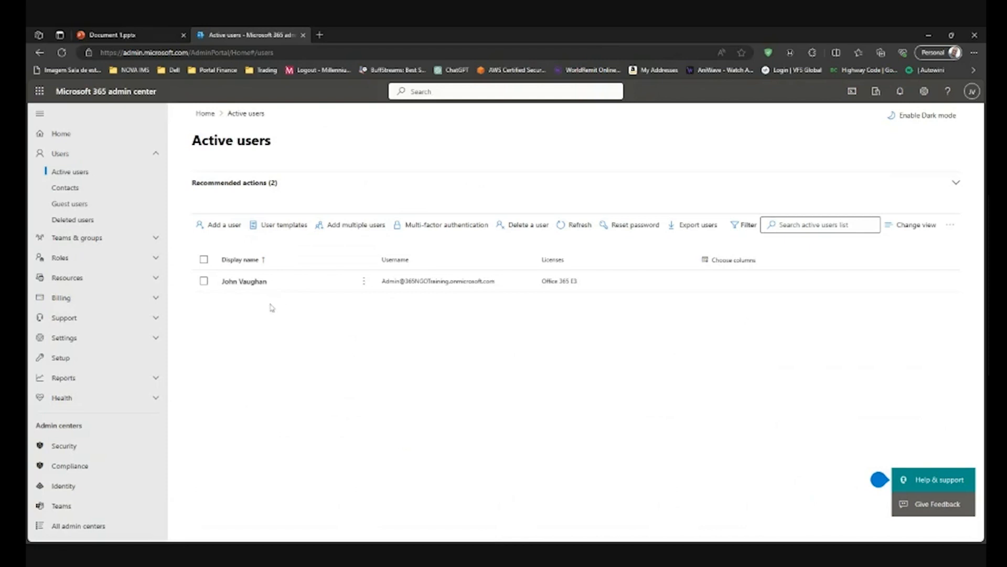
Open the admin user's details and highlight the Global Administrator role and onmicrosoft.com username domain
click(257, 284)
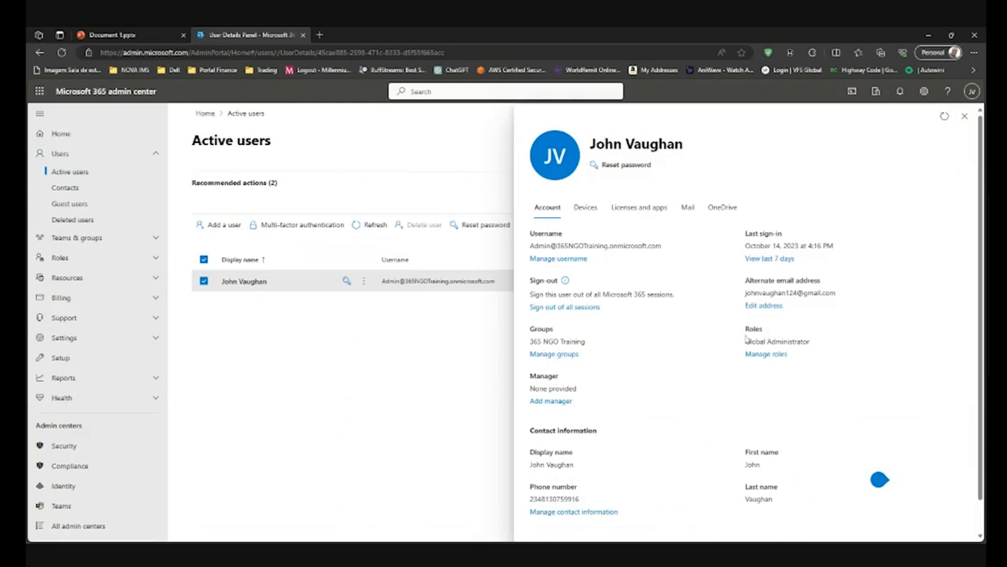
drag(821, 349, 742, 345)
click(959, 377)
scroll(867, 389, down, 1)
drag(534, 245, 652, 246)
drag(664, 251, 608, 246)
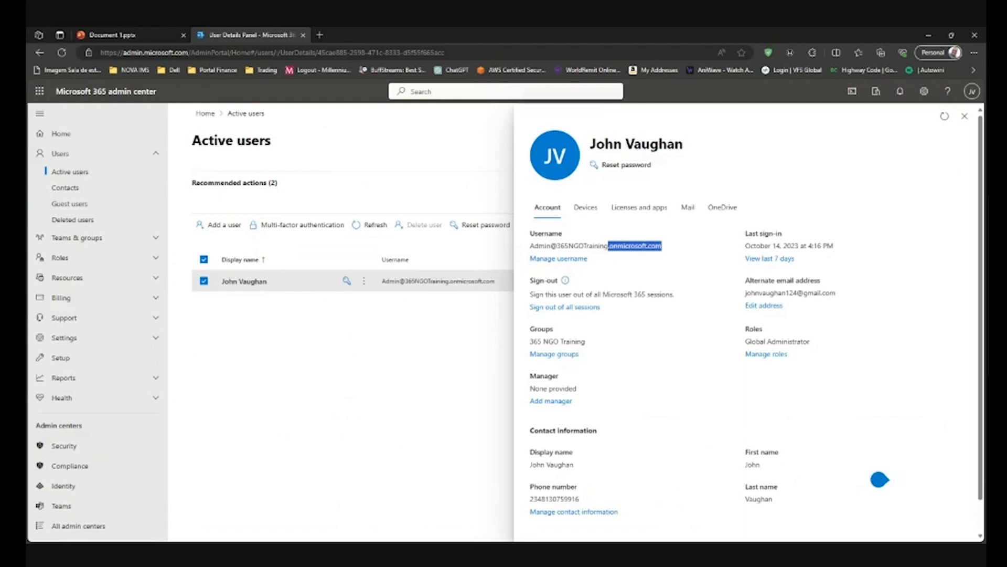
Highlight the 365 NGO Training group, then view the Devices tab showing no Intune-enrolled devices
click(676, 259)
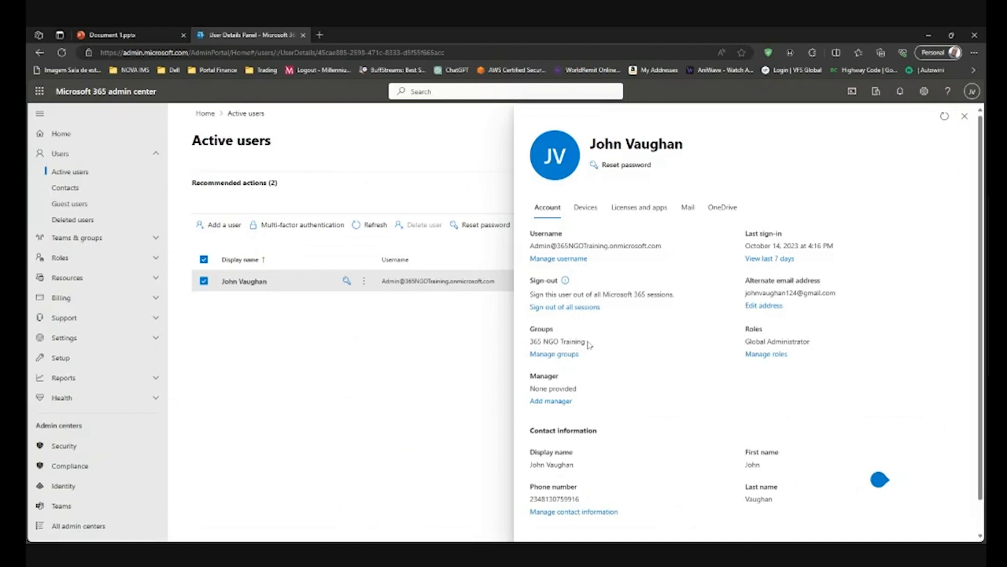
drag(585, 347, 522, 345)
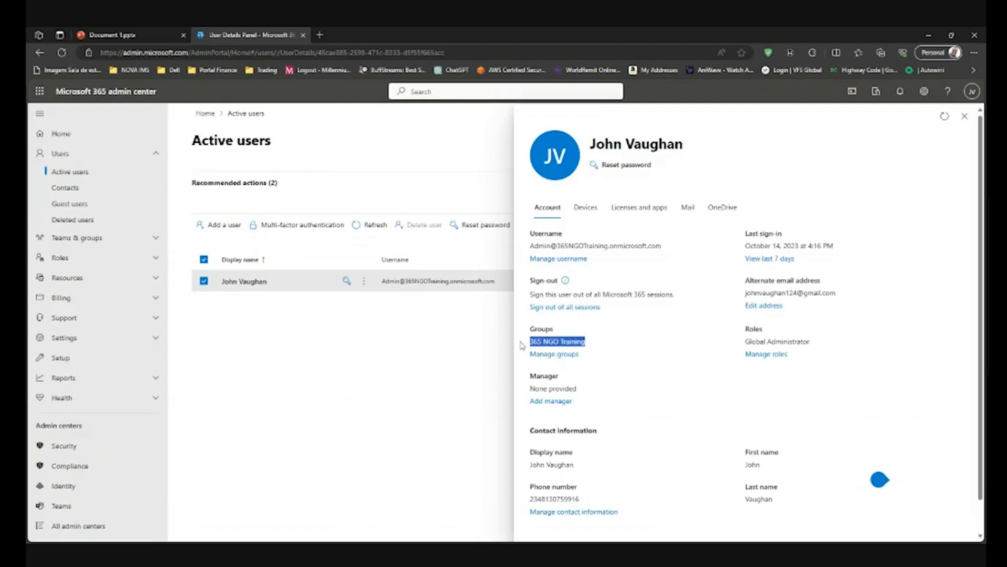
click(637, 371)
scroll(665, 369, down, 2)
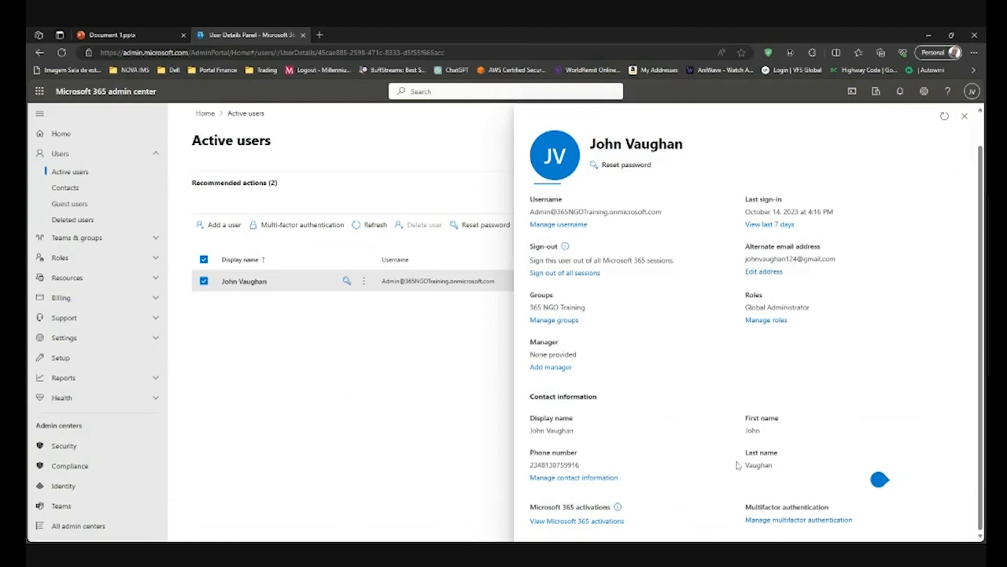
scroll(769, 405, up, 1)
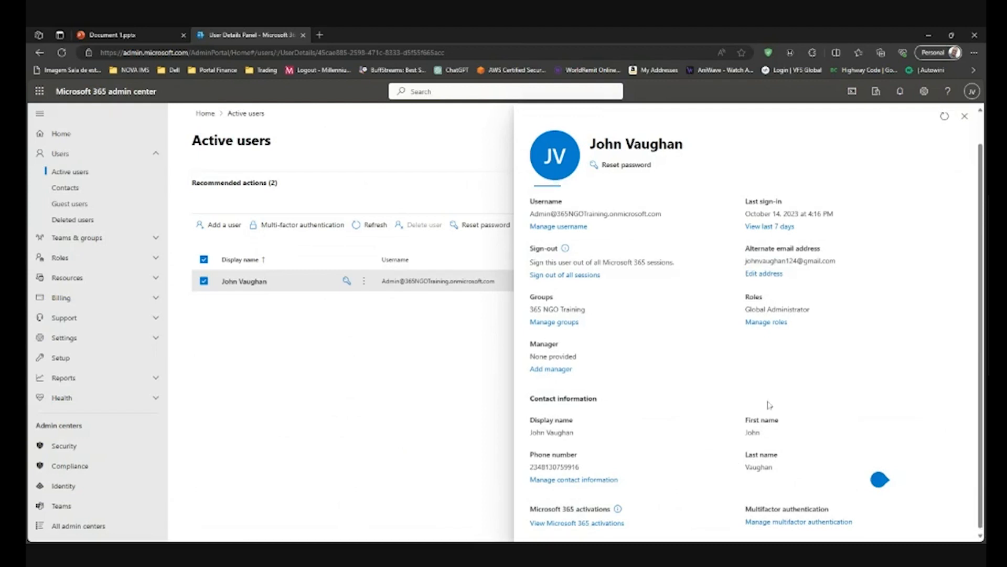
scroll(769, 405, up, 1)
click(587, 209)
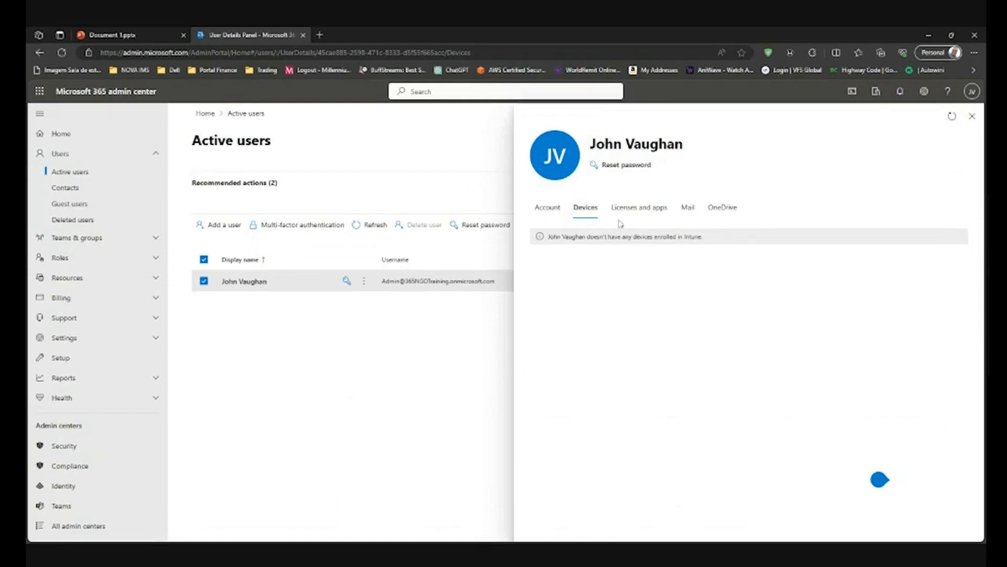
Show the Licenses and apps tab: Office 365 E3 assigned, 24 of 25 licences available
click(628, 216)
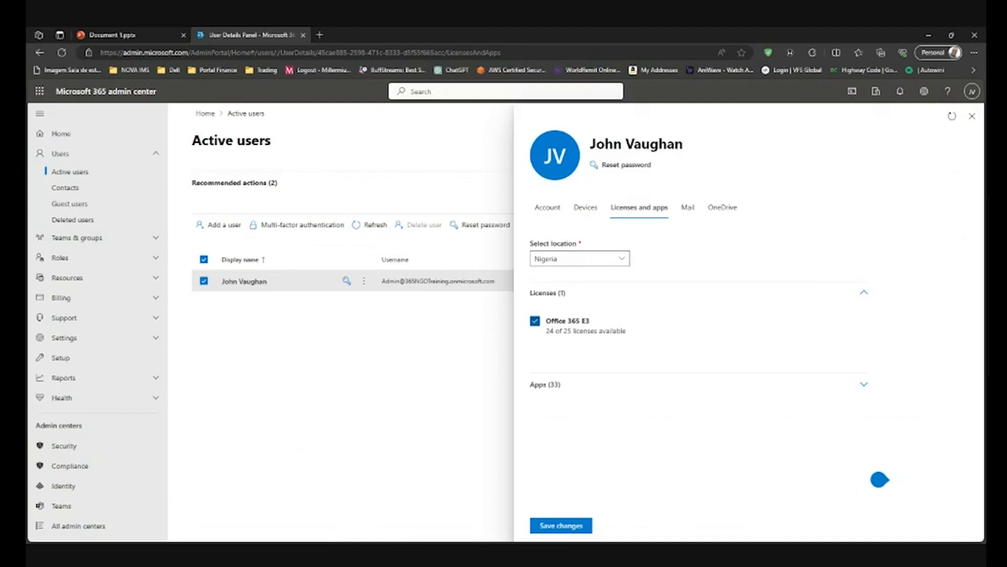
Expand the Office 365 E3 licence's 33 apps and scroll through their checkboxes
click(864, 386)
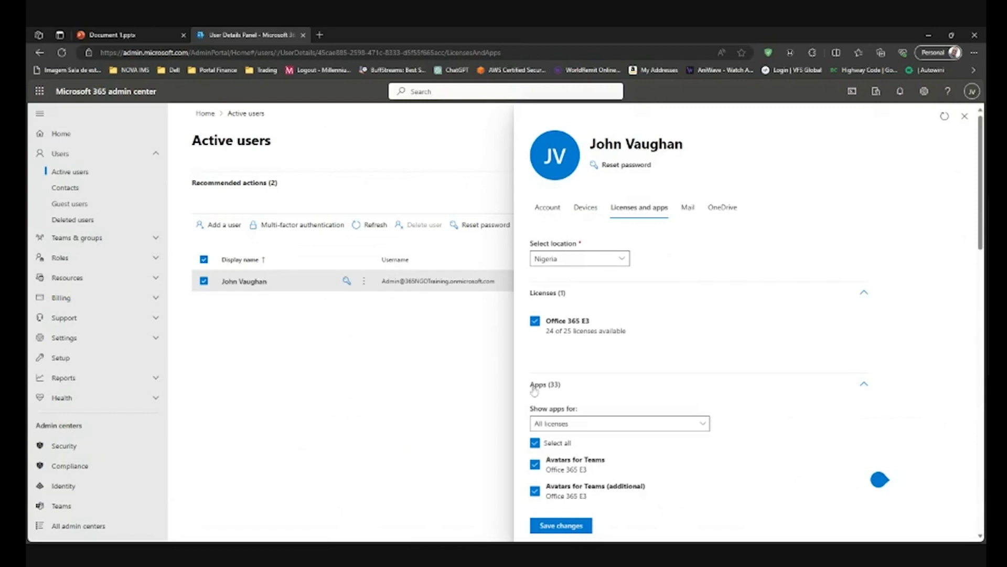
scroll(695, 391, down, 3)
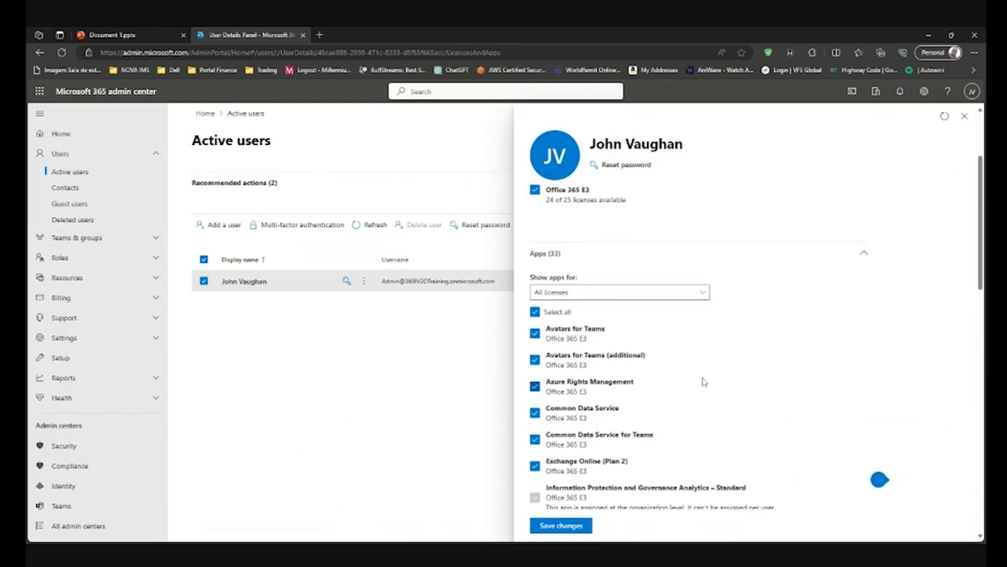
scroll(704, 381, down, 2)
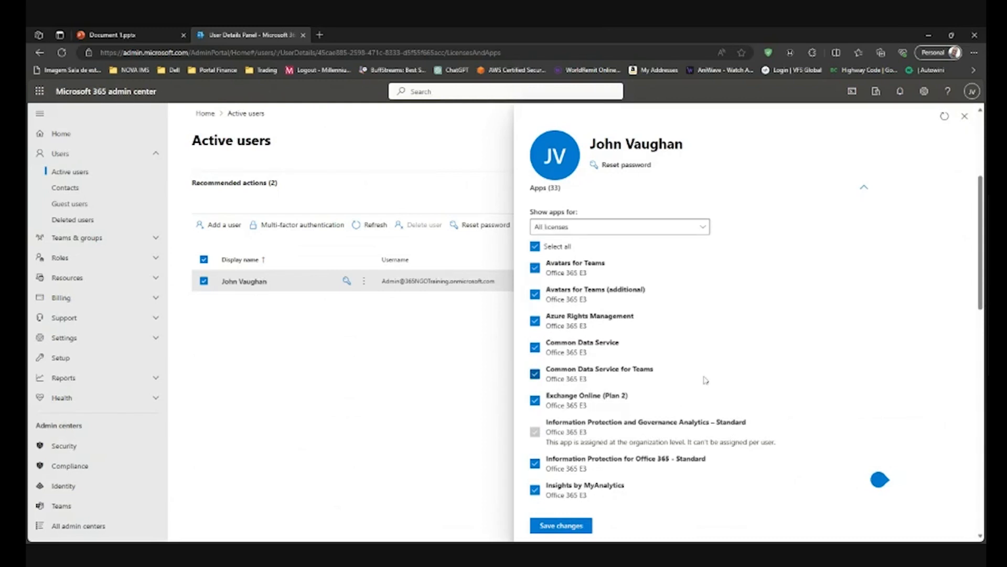
scroll(704, 386, down, 1)
scroll(706, 380, up, 2)
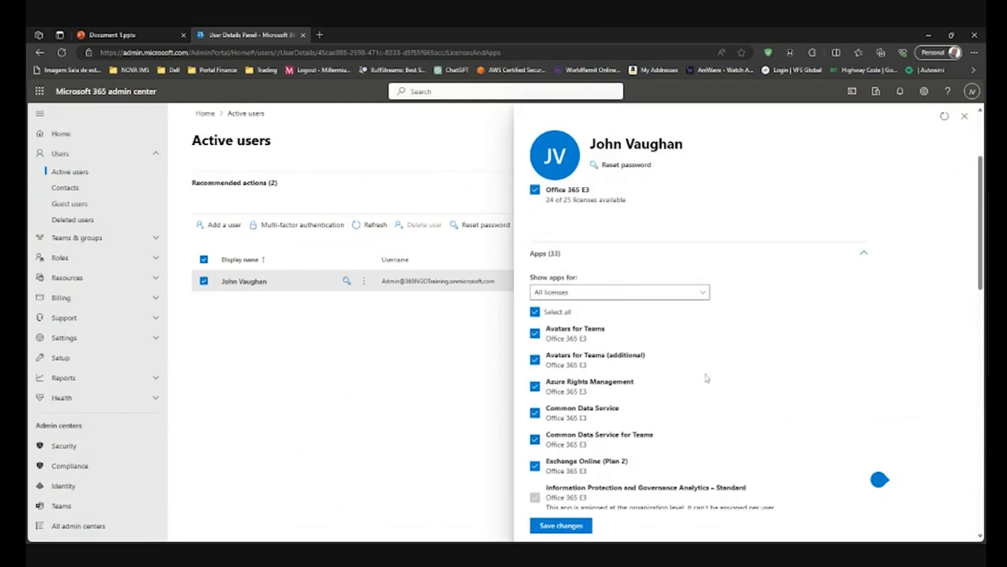
scroll(692, 348, down, 3)
scroll(691, 347, up, 4)
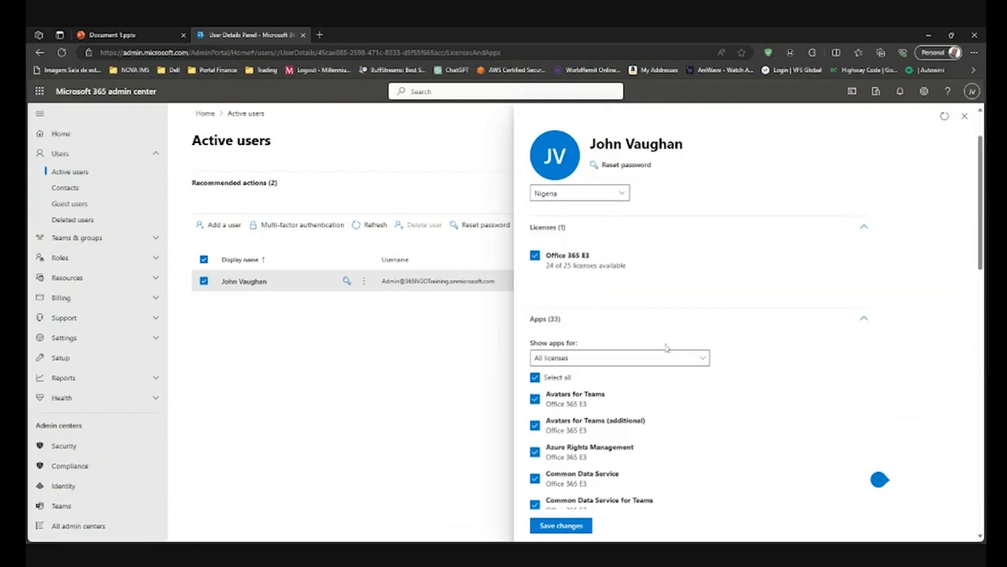
scroll(669, 353, down, 3)
Finish reviewing the remaining app checkboxes, then close the user details panel
scroll(673, 360, down, 1)
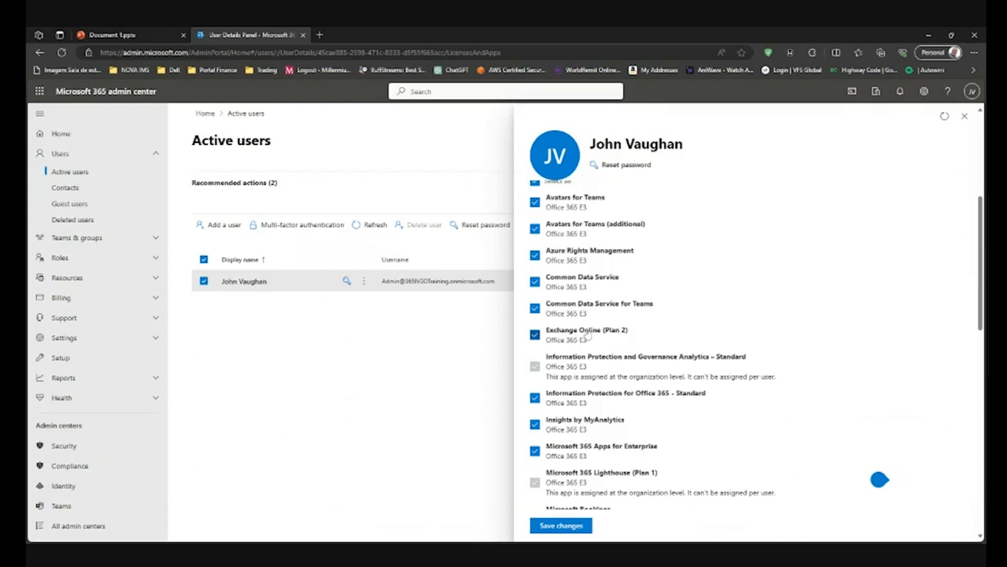
scroll(587, 336, up, 2)
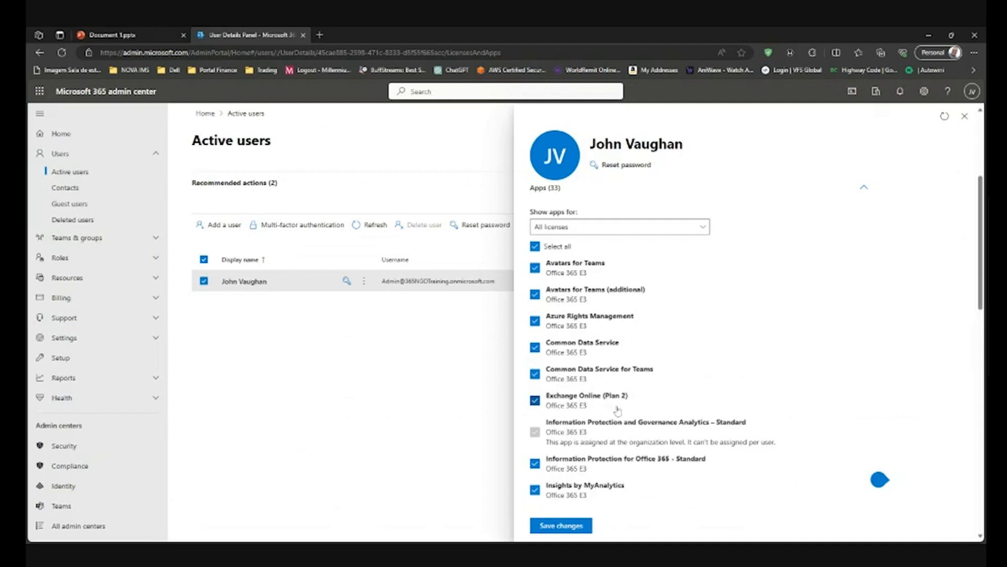
scroll(614, 409, down, 4)
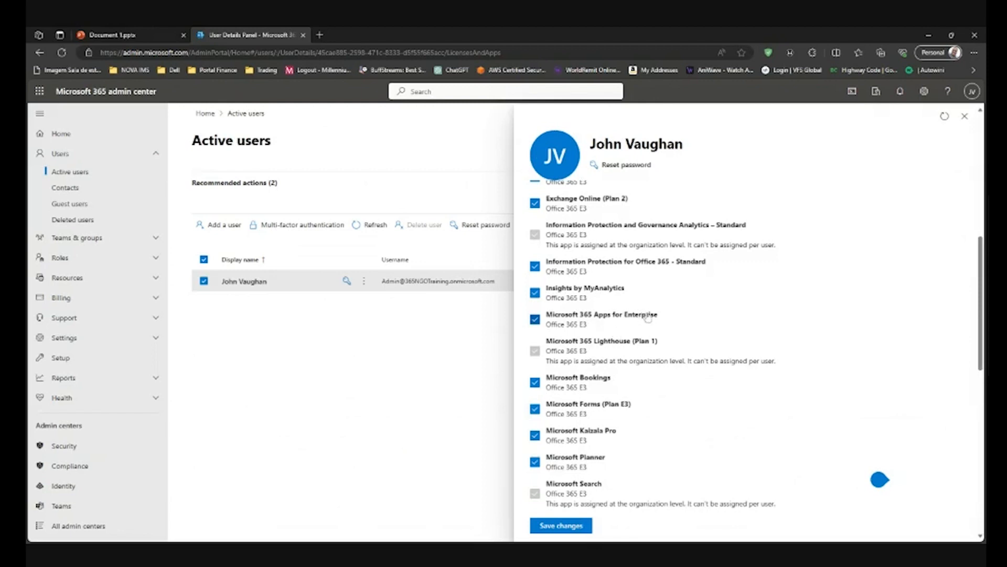
scroll(642, 337, down, 1)
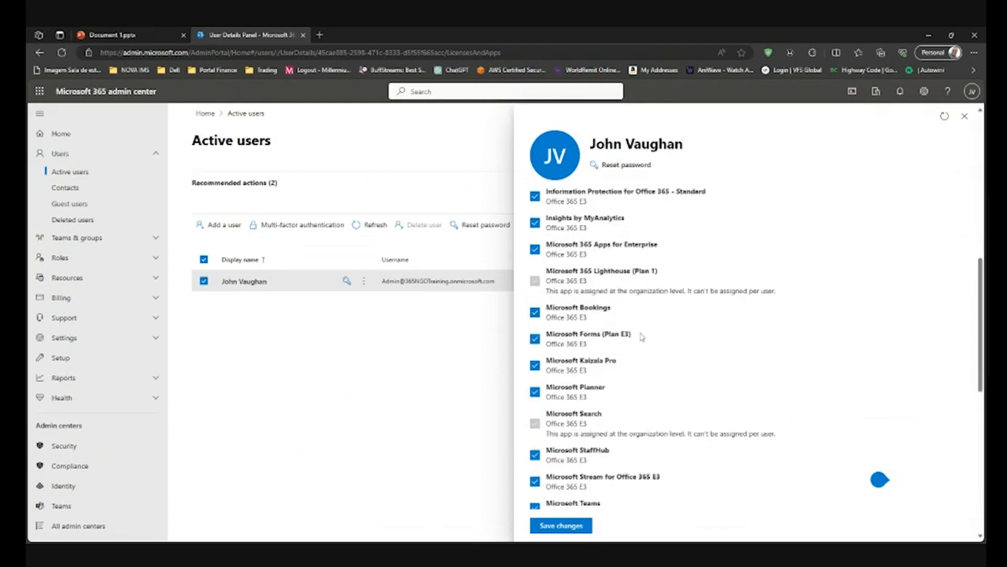
scroll(642, 337, down, 5)
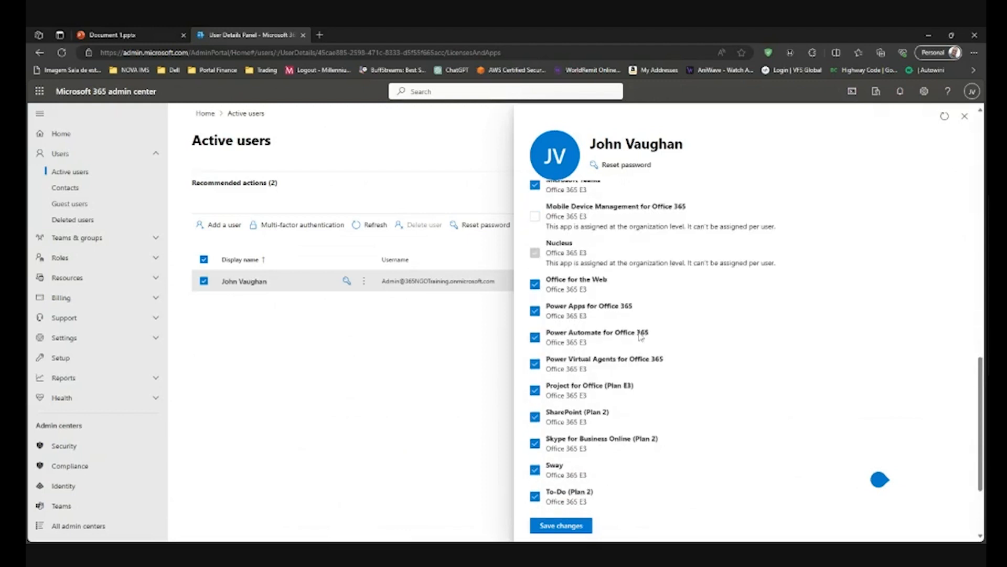
scroll(641, 336, down, 2)
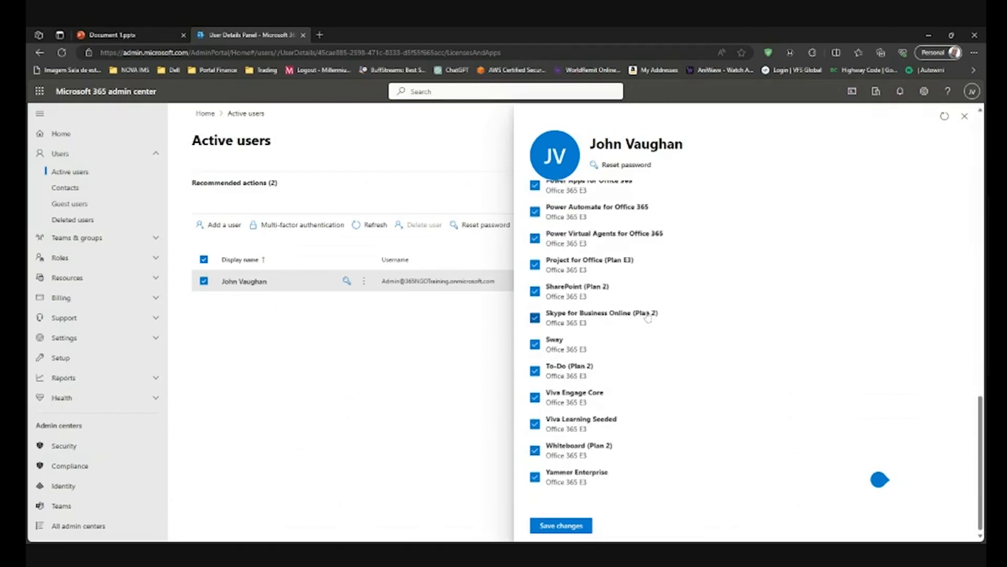
scroll(803, 239, up, 15)
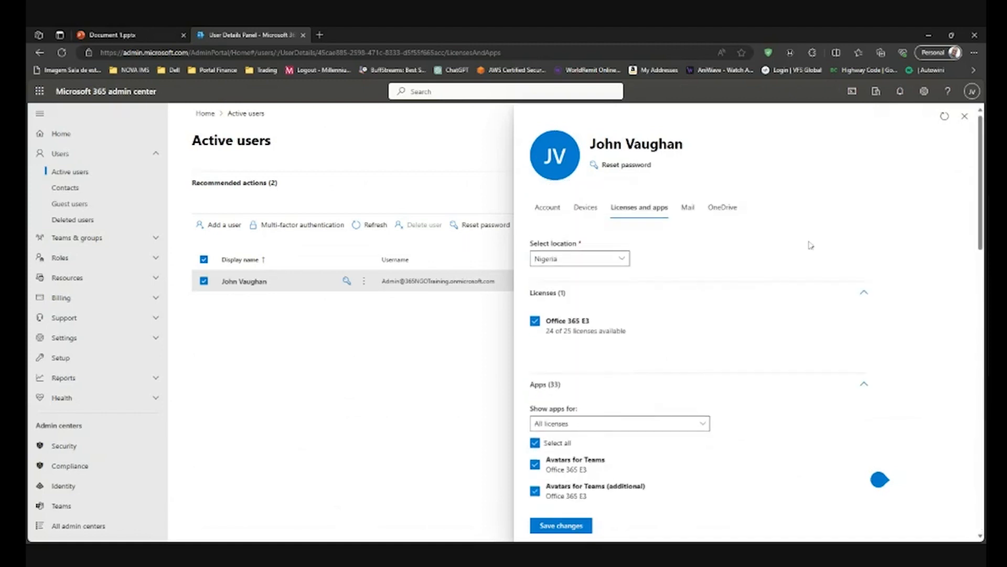
click(964, 116)
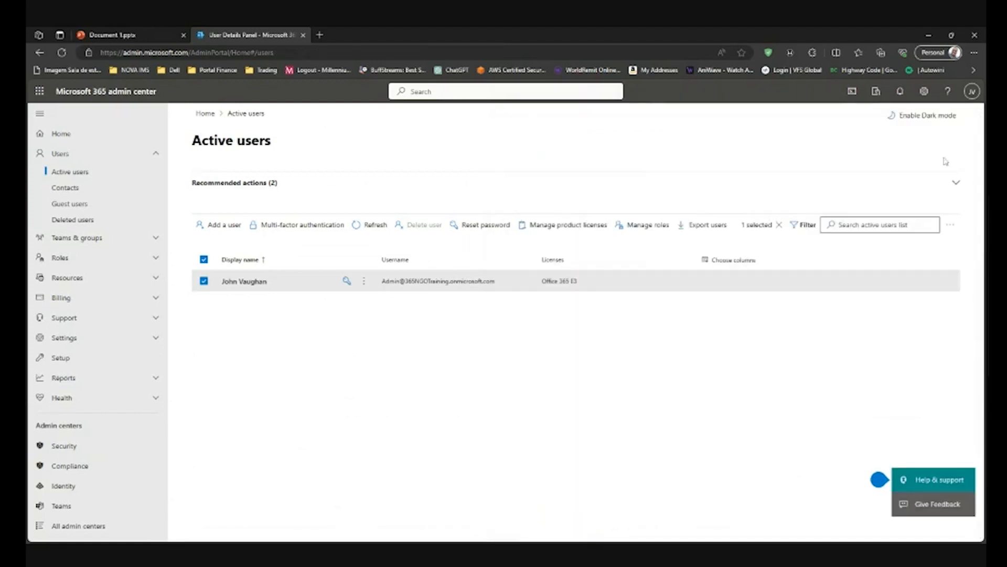